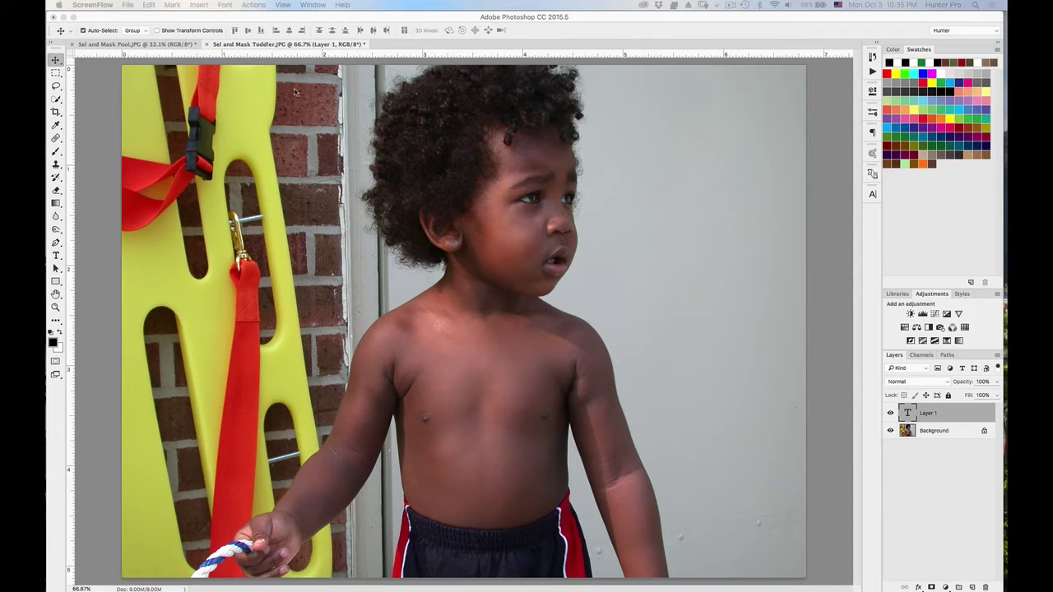
# Return to the toddler photo and delete Layer 1 so only Background remains.
pyautogui.click(166, 47)
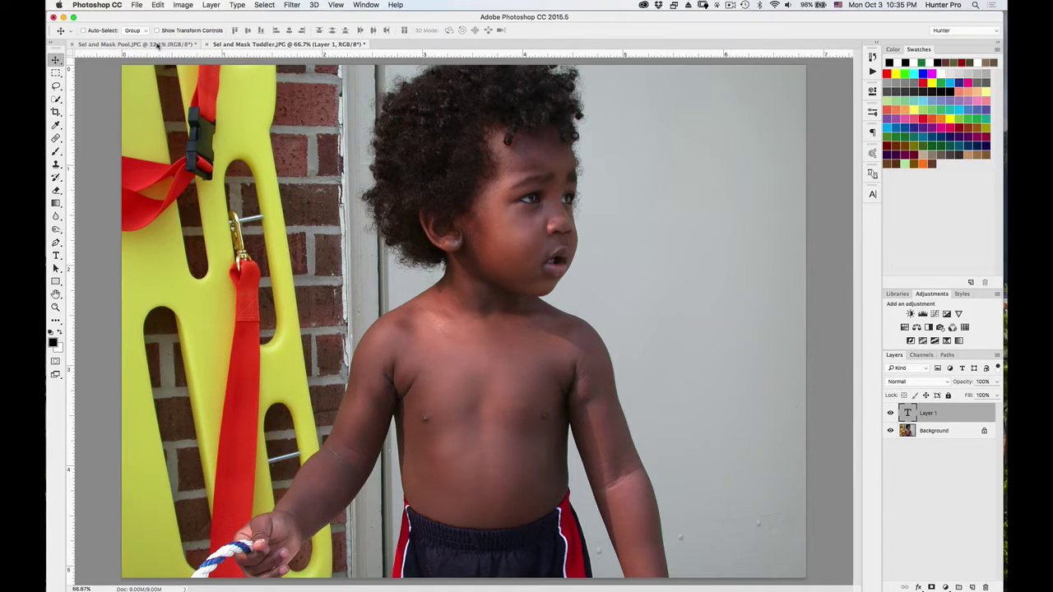
pyautogui.click(156, 46)
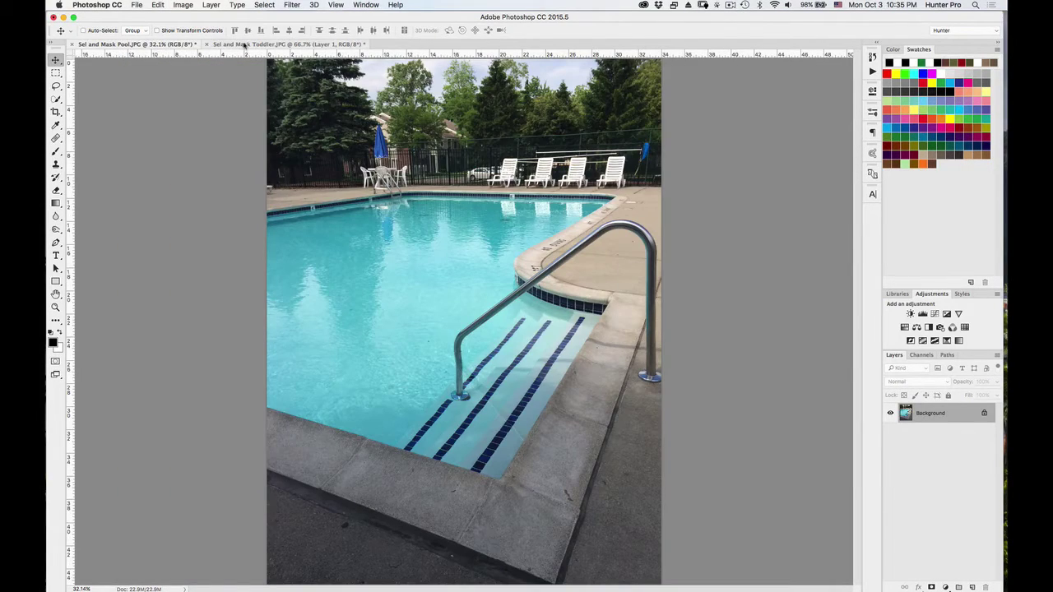
pyautogui.click(207, 43)
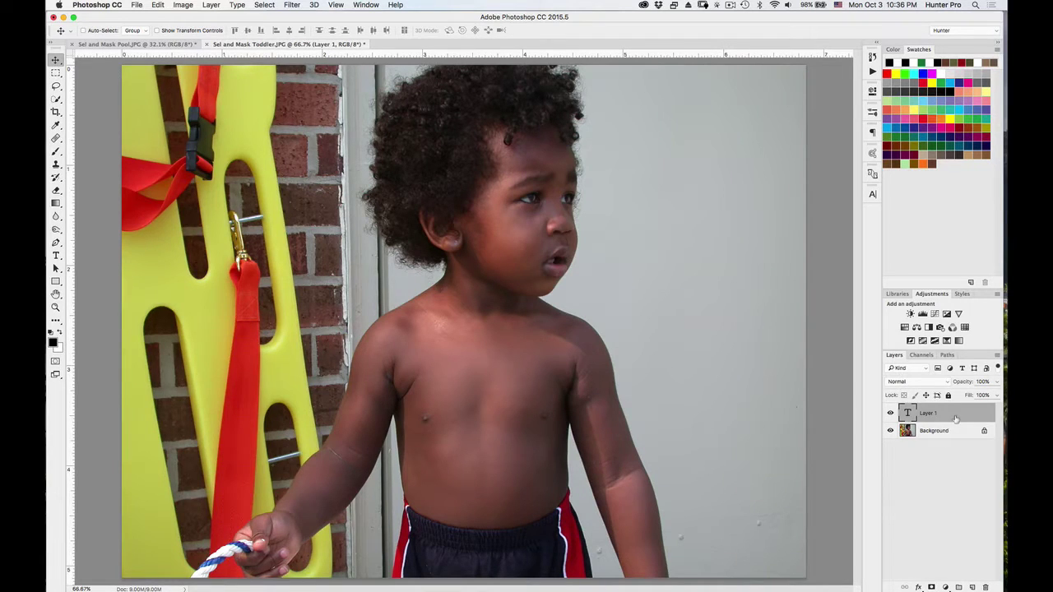
pyautogui.moveTo(956, 418); pyautogui.dragTo(986, 587)
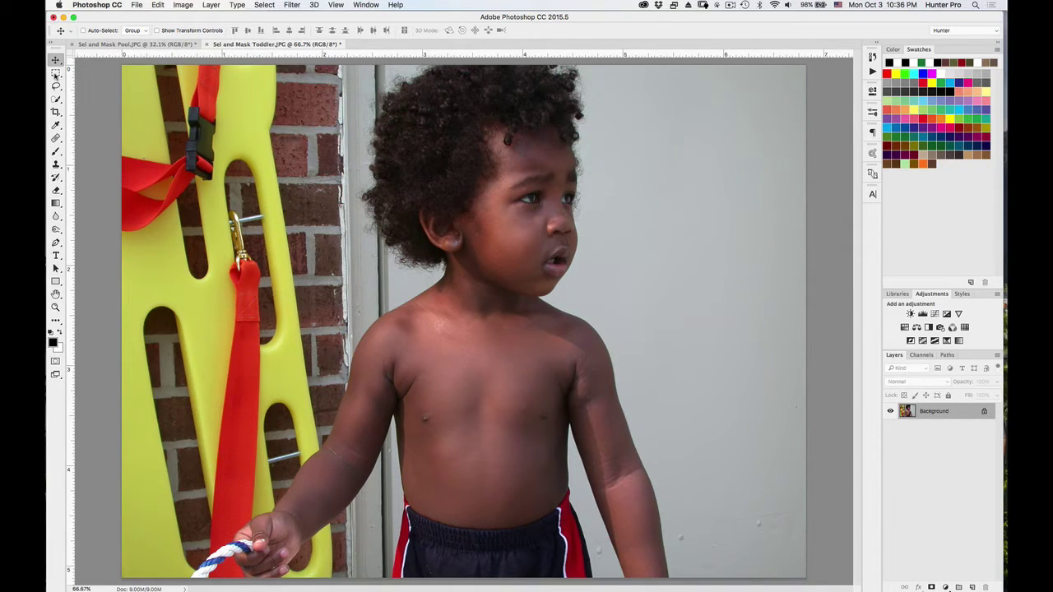
# With the Rectangular Marquee tool active, launch Select and Mask on the toddler photo.
pyautogui.click(56, 74)
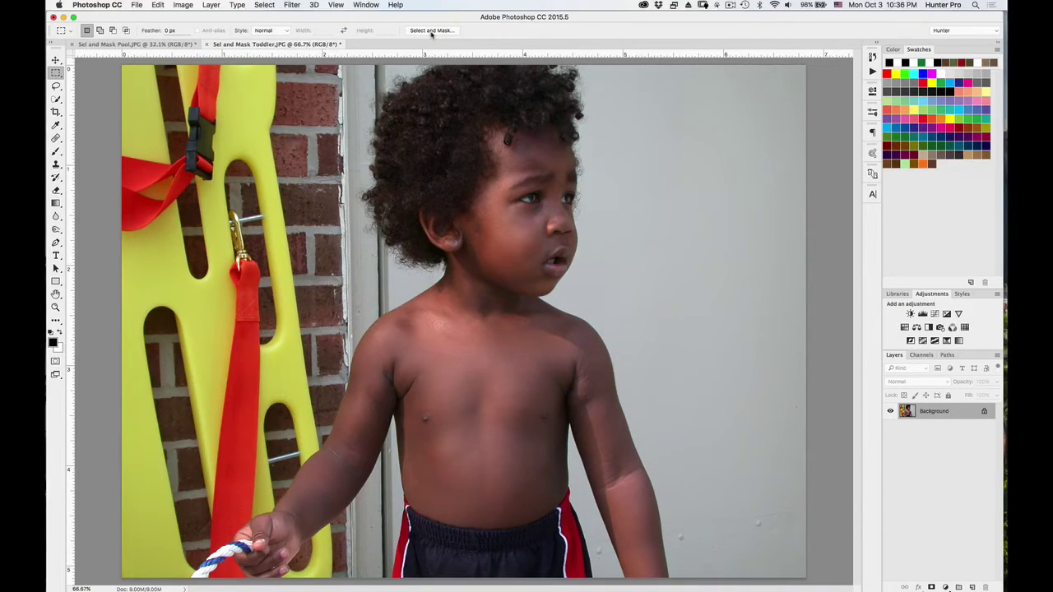
pyautogui.click(432, 31)
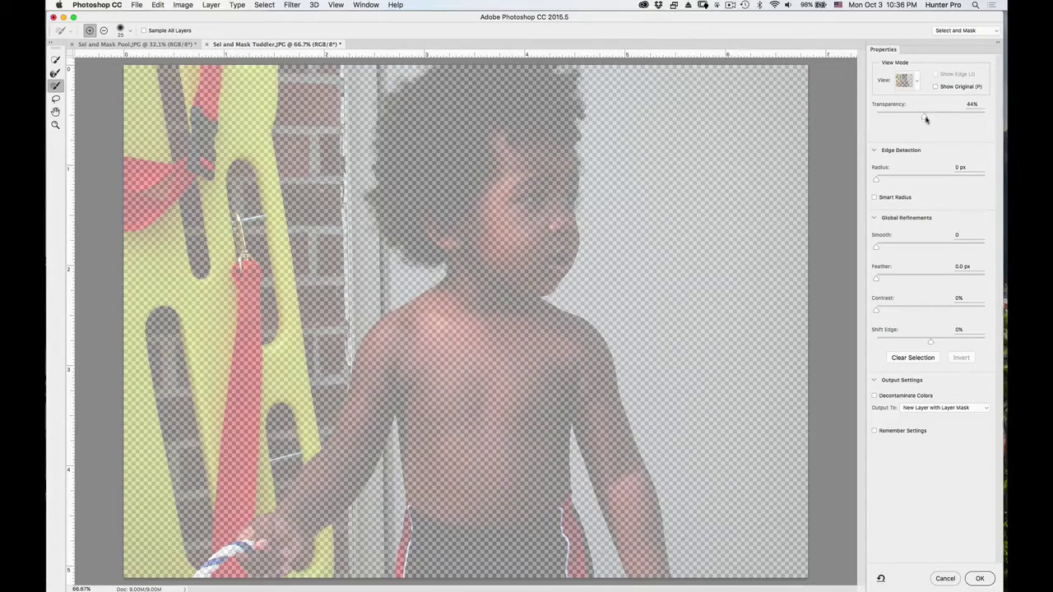
# Lower the overlay transparency to 17% and keep Onion Skin as the view mode.
pyautogui.moveTo(925, 120); pyautogui.dragTo(895, 110)
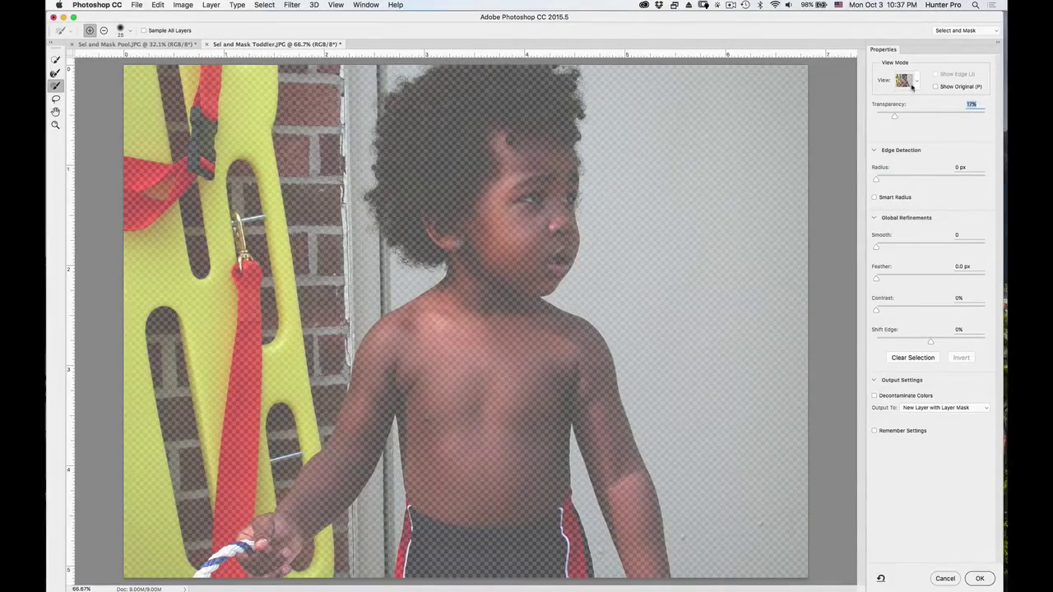
pyautogui.click(915, 80)
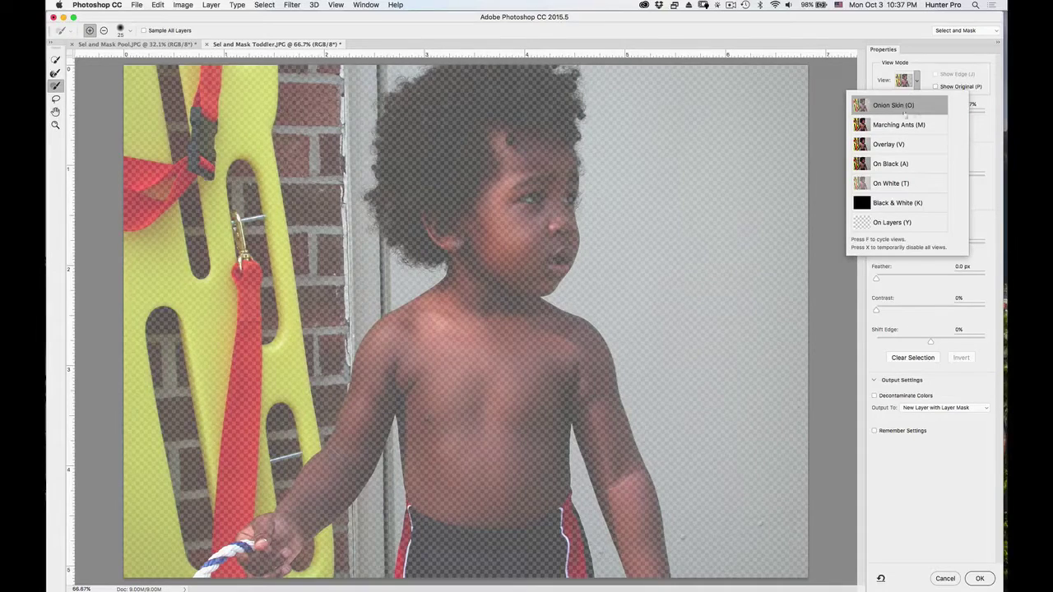
pyautogui.click(980, 130)
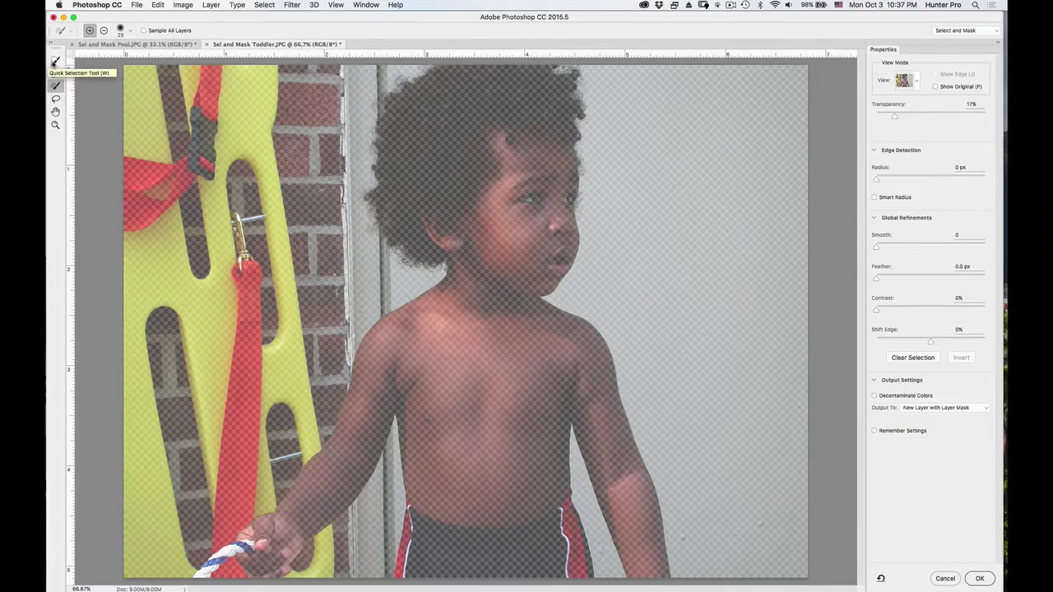
# Quick-select the toddler's chest, shoulder, upper arm, both shorts stripes, forearm and hand.
pyautogui.click(56, 61)
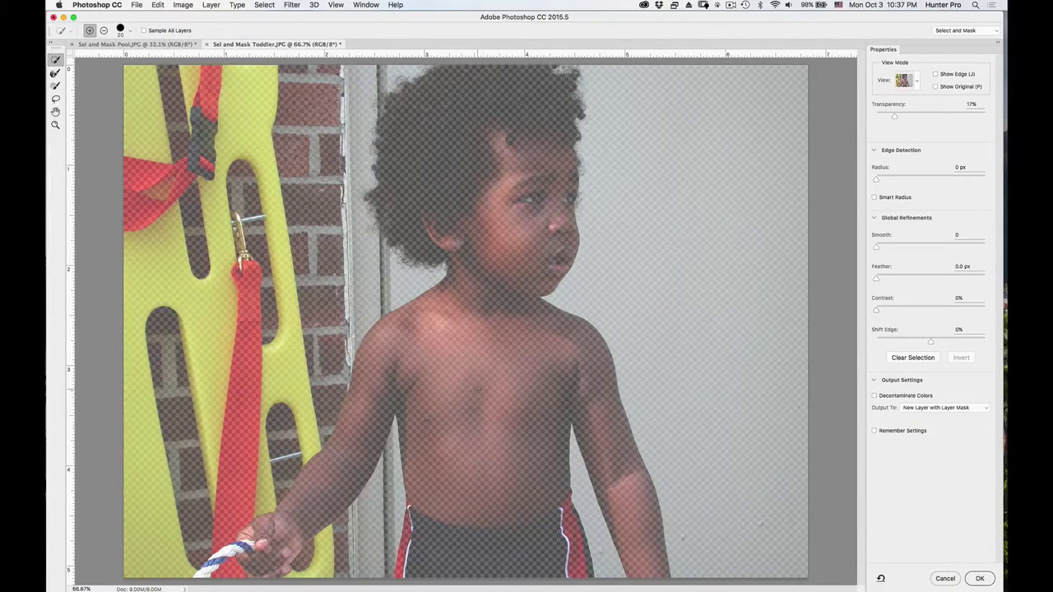
pyautogui.moveTo(475, 389)
pyautogui.mouseDown()
pyautogui.moveTo(480, 360)
pyautogui.moveTo(427, 346)
pyautogui.moveTo(502, 359)
pyautogui.mouseUp()
pyautogui.moveTo(396, 350)
pyautogui.mouseDown()
pyautogui.moveTo(371, 358)
pyautogui.moveTo(456, 339)
pyautogui.moveTo(510, 280)
pyautogui.moveTo(508, 185)
pyautogui.moveTo(494, 222)
pyautogui.moveTo(478, 151)
pyautogui.mouseUp()
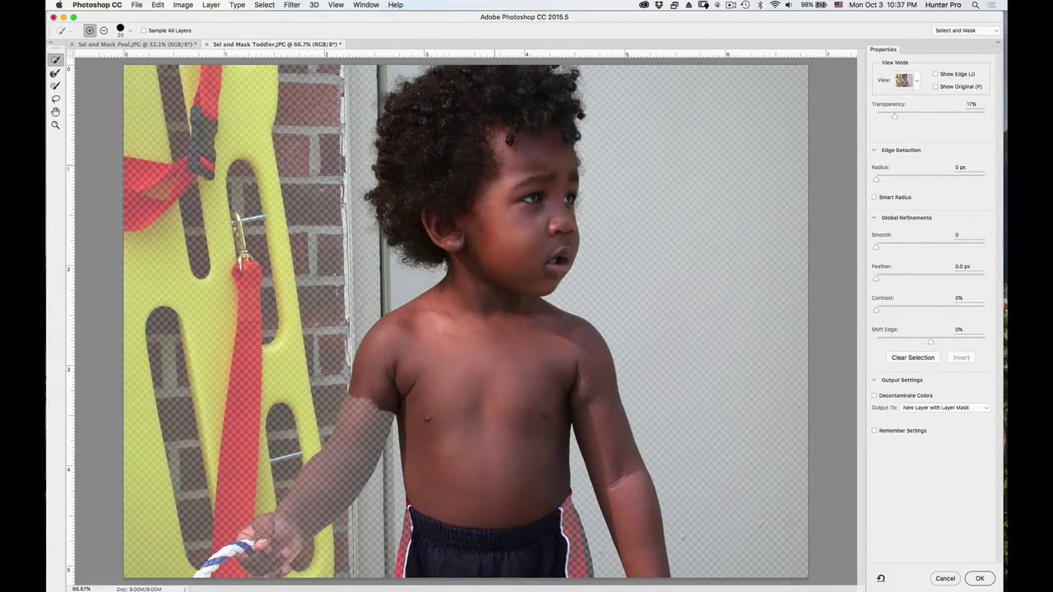
pyautogui.click(565, 545)
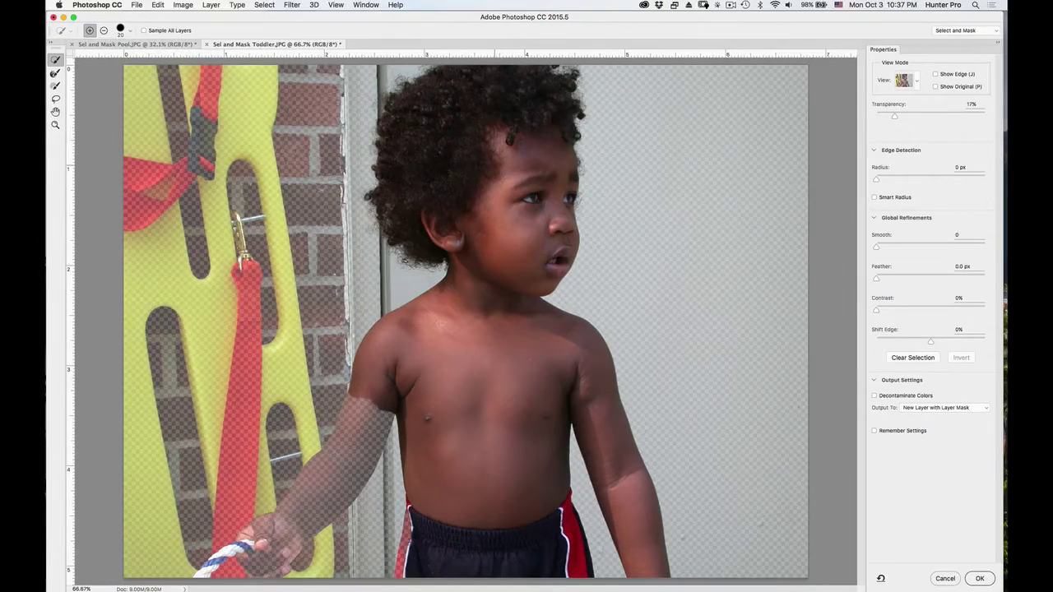
pyautogui.click(398, 559)
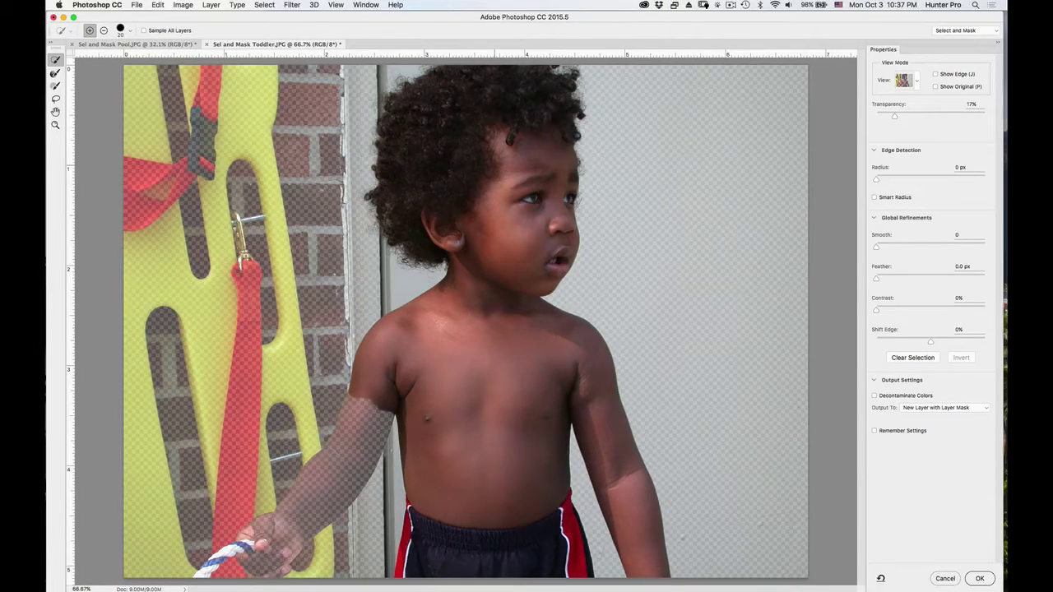
pyautogui.moveTo(366, 402)
pyautogui.mouseDown()
pyautogui.moveTo(288, 530)
pyautogui.moveTo(201, 571)
pyautogui.mouseUp()
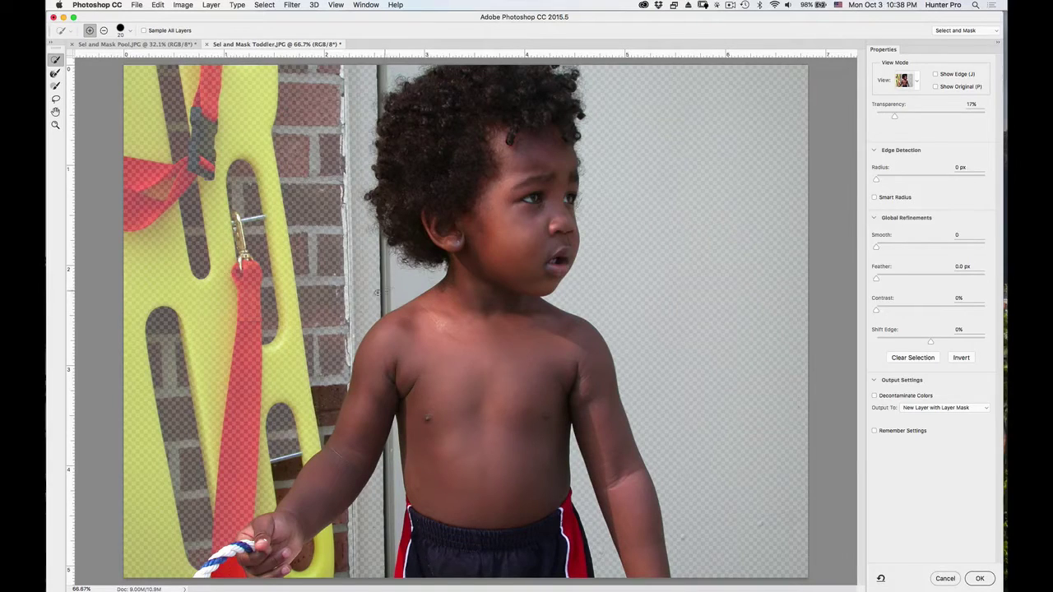
# Subtract the pole, bar and rope areas beside the toddler's arm and hand from the selection.
pyautogui.press('alt')
pyautogui.click(401, 287)
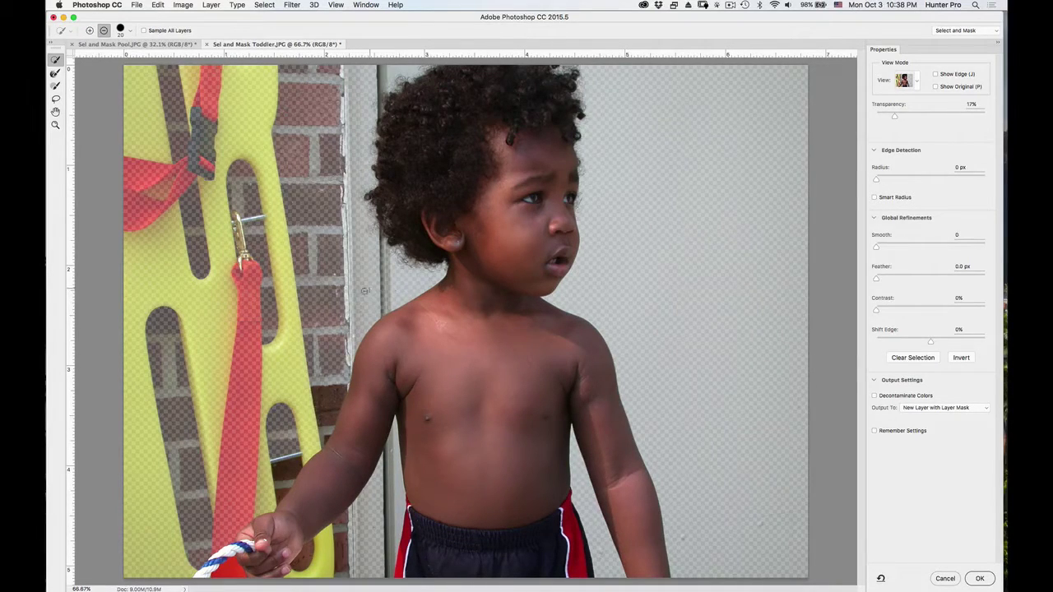
pyautogui.moveTo(332, 383); pyautogui.dragTo(329, 424)
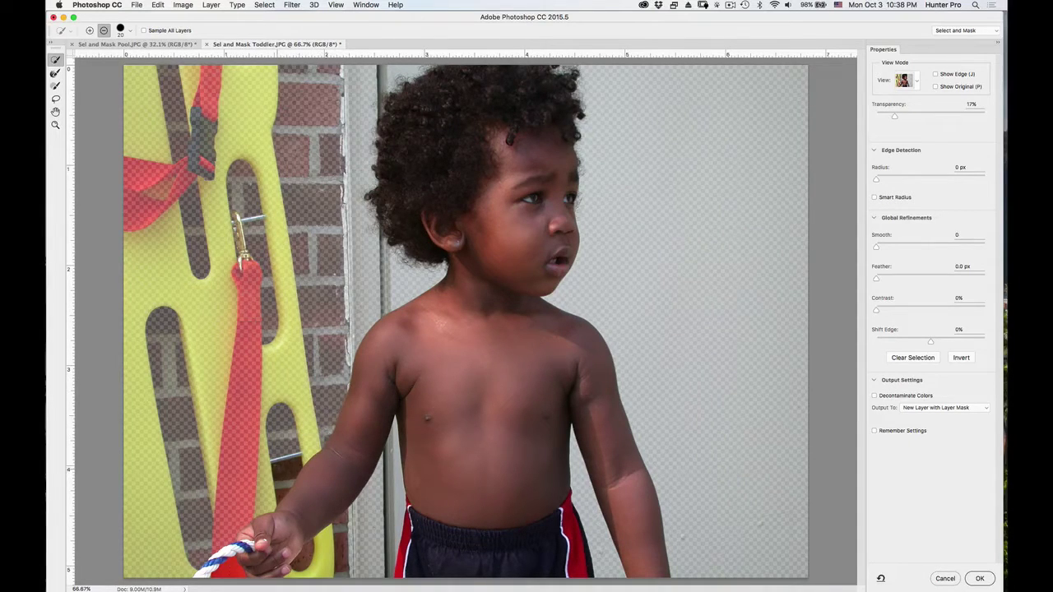
pyautogui.click(286, 467)
pyautogui.click(283, 493)
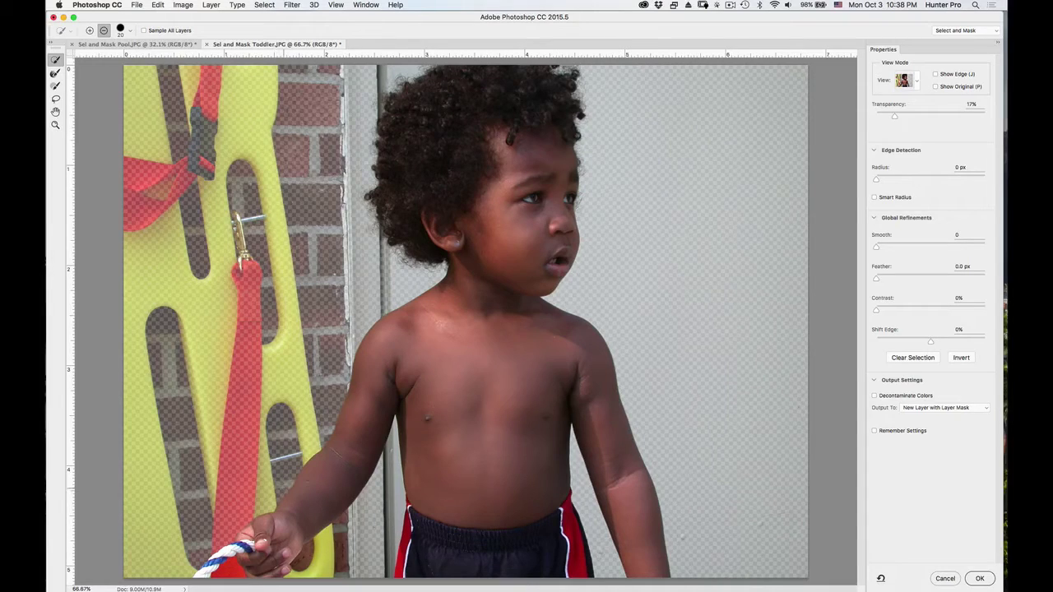
pyautogui.moveTo(352, 546)
pyautogui.mouseDown()
pyautogui.moveTo(339, 568)
pyautogui.moveTo(322, 548)
pyautogui.moveTo(341, 520)
pyautogui.moveTo(321, 549)
pyautogui.moveTo(217, 571)
pyautogui.mouseUp()
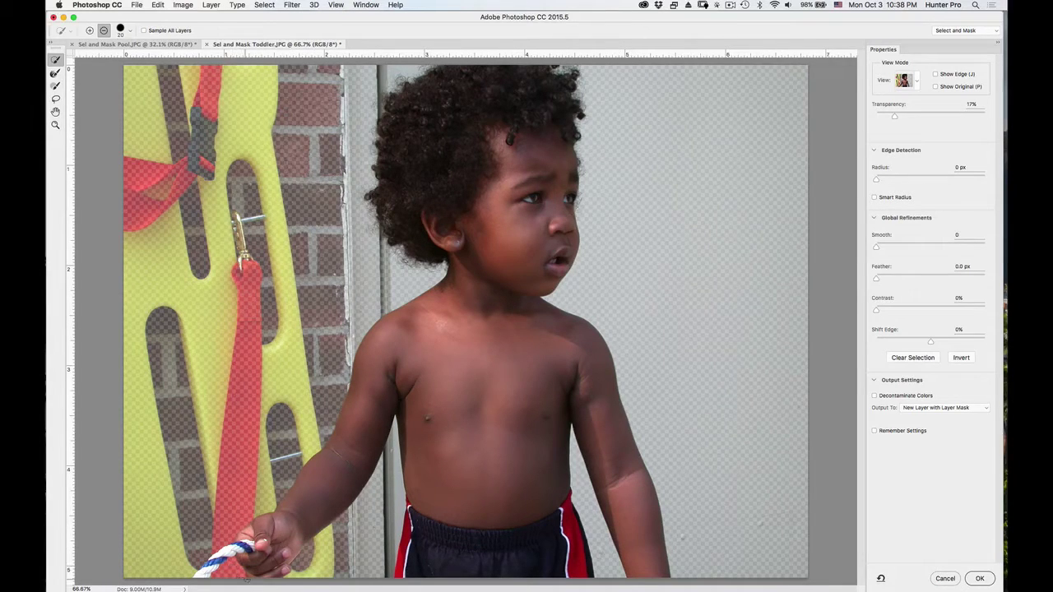
pyautogui.press('alt')
pyautogui.press('alt')
pyautogui.moveTo(395, 501); pyautogui.dragTo(390, 477)
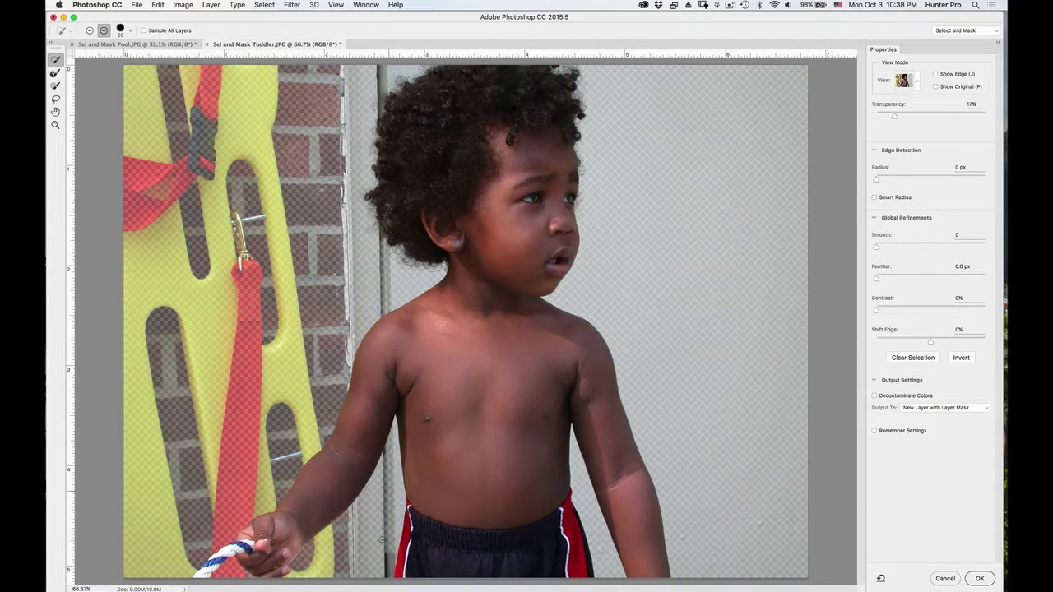
pyautogui.moveTo(382, 541); pyautogui.dragTo(385, 576)
pyautogui.press('alt')
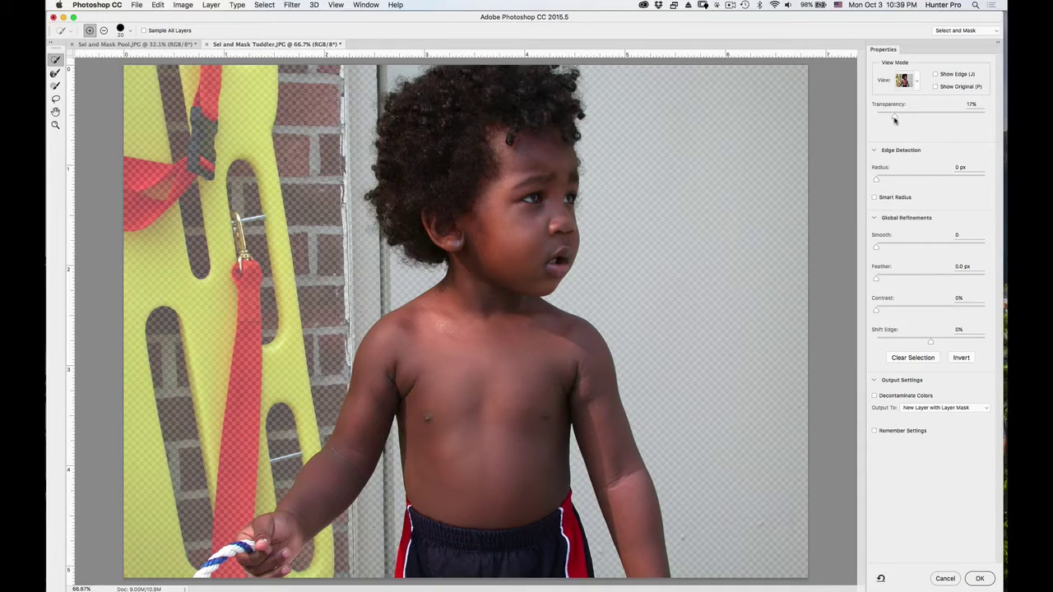
# Remove grey fringe at the hair's top-left and lower-left edges, then set Transparency to 50%.
pyautogui.moveTo(896, 120); pyautogui.dragTo(969, 124)
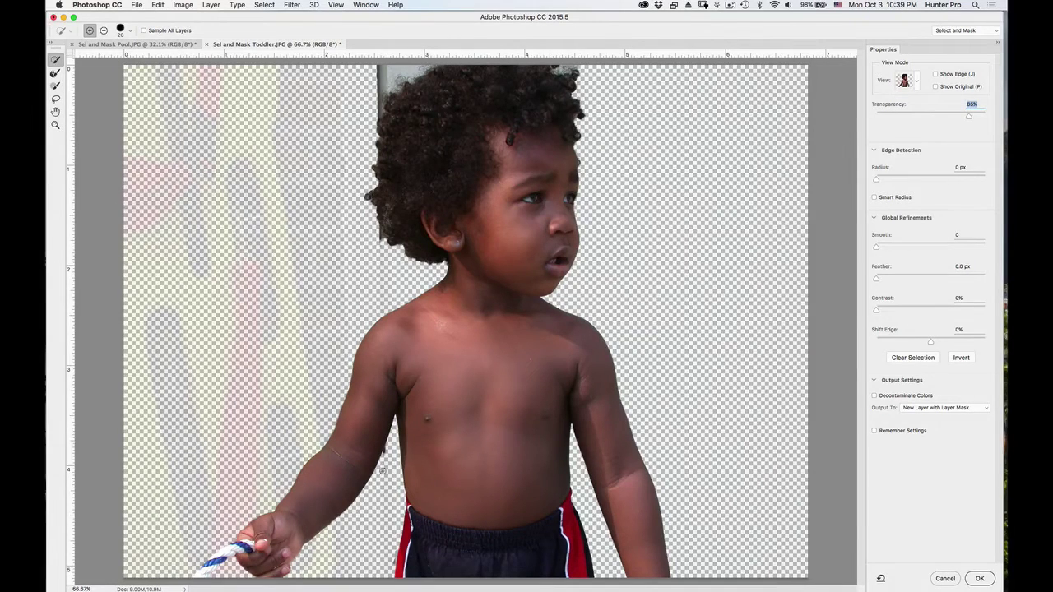
pyautogui.press('alt')
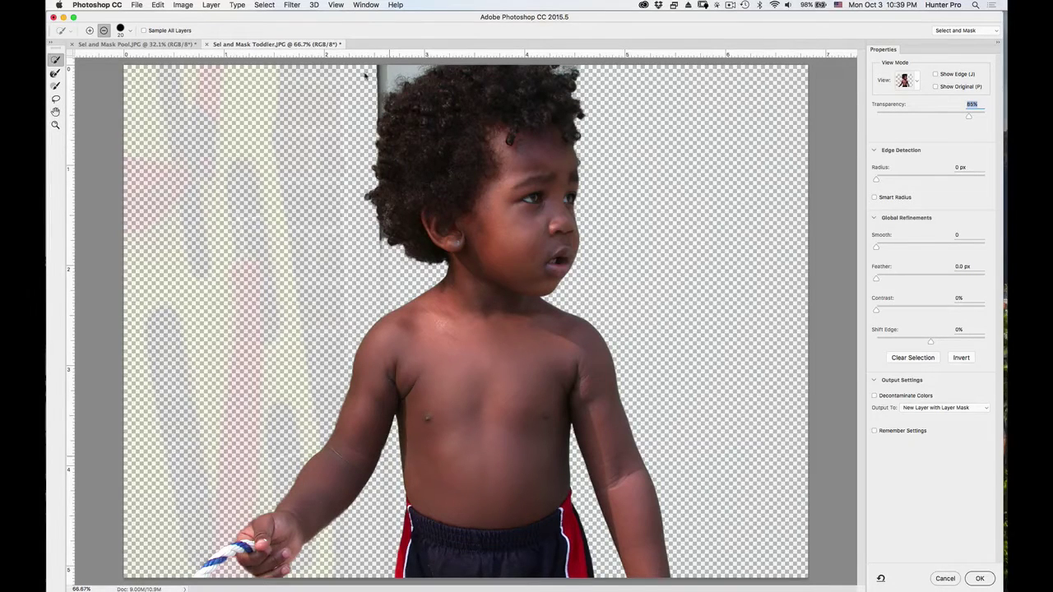
pyautogui.moveTo(370, 76)
pyautogui.mouseDown()
pyautogui.moveTo(384, 74)
pyautogui.moveTo(378, 116)
pyautogui.mouseUp()
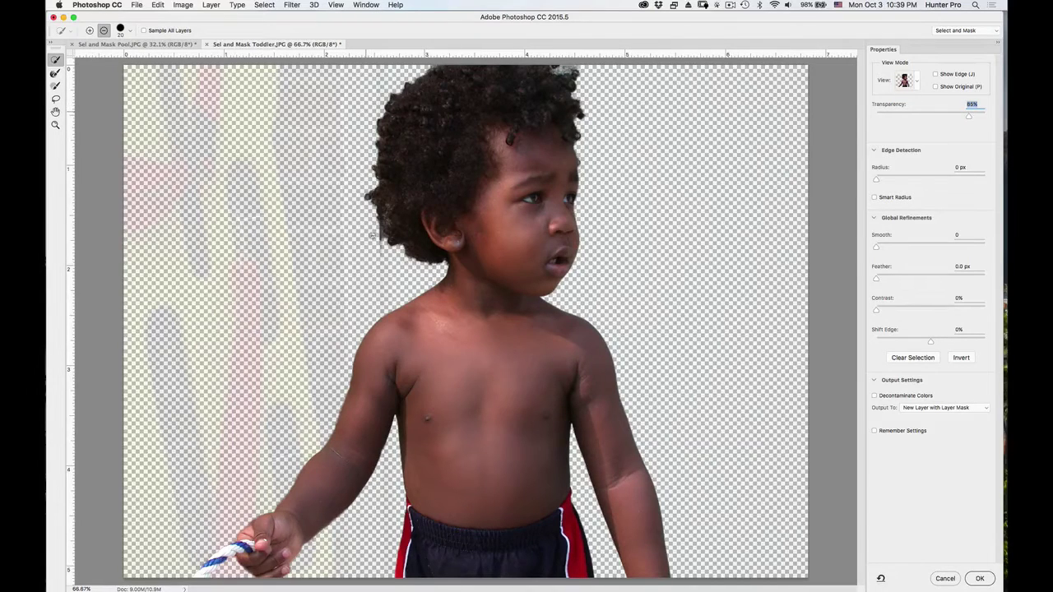
pyautogui.moveTo(384, 245); pyautogui.dragTo(377, 236)
pyautogui.press('alt')
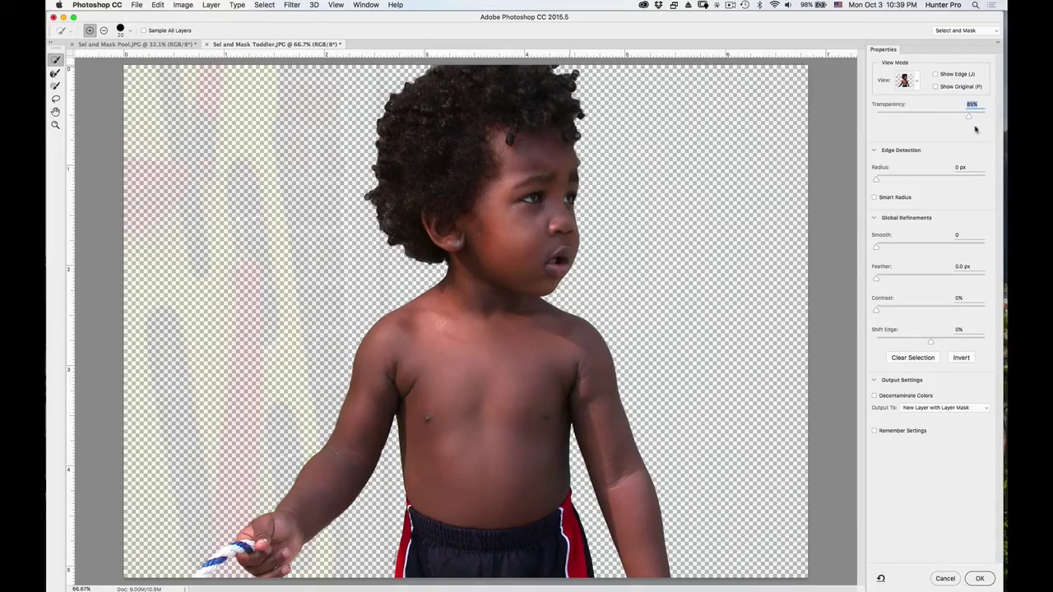
pyautogui.moveTo(968, 116)
pyautogui.mouseDown()
pyautogui.moveTo(883, 125)
pyautogui.moveTo(971, 121)
pyautogui.mouseUp()
pyautogui.moveTo(973, 119); pyautogui.dragTo(924, 119)
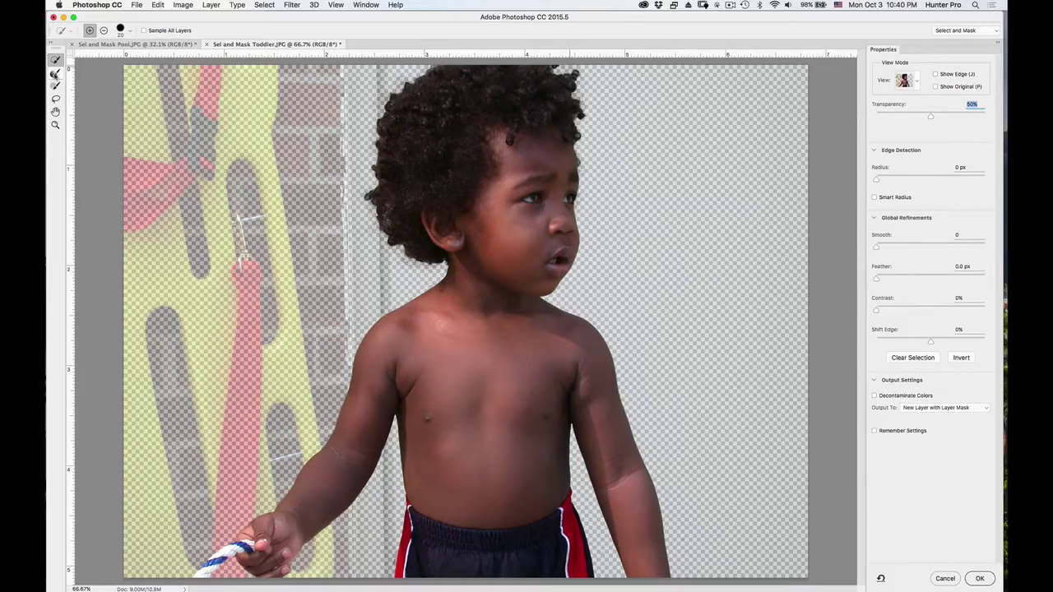
# Set up a 30 px Refine Edge Brush in subtract mode and raise Transparency to 81%.
pyautogui.click(56, 74)
pyautogui.press(']')
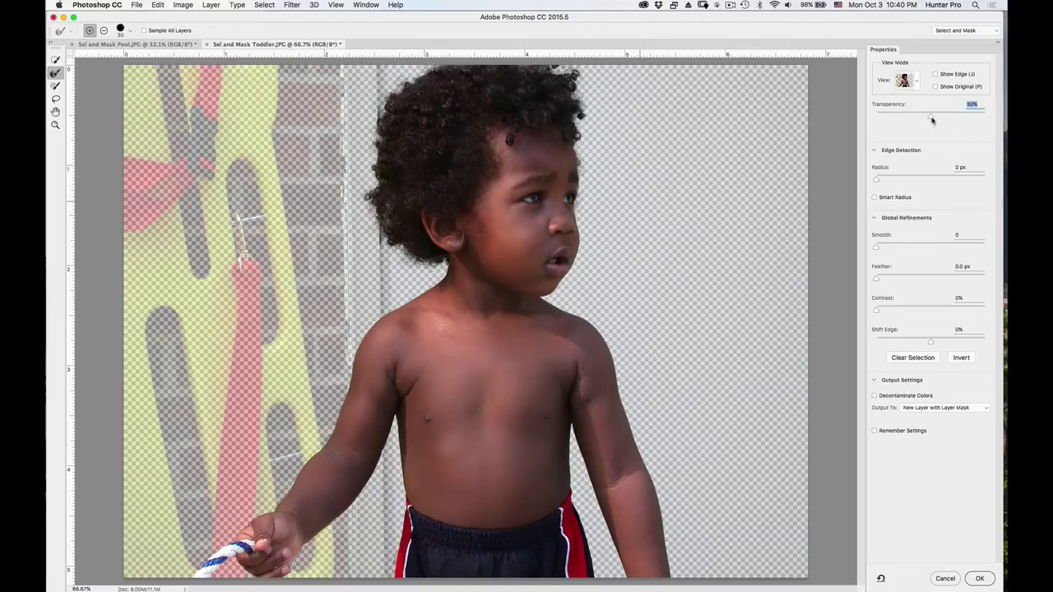
pyautogui.moveTo(926, 118); pyautogui.dragTo(976, 119)
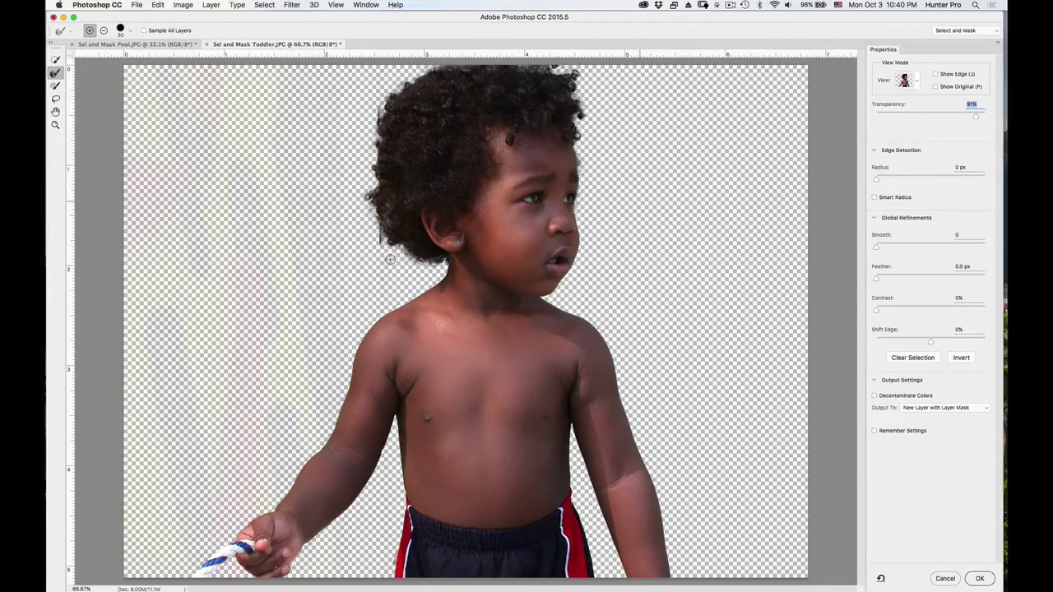
pyautogui.press('alt')
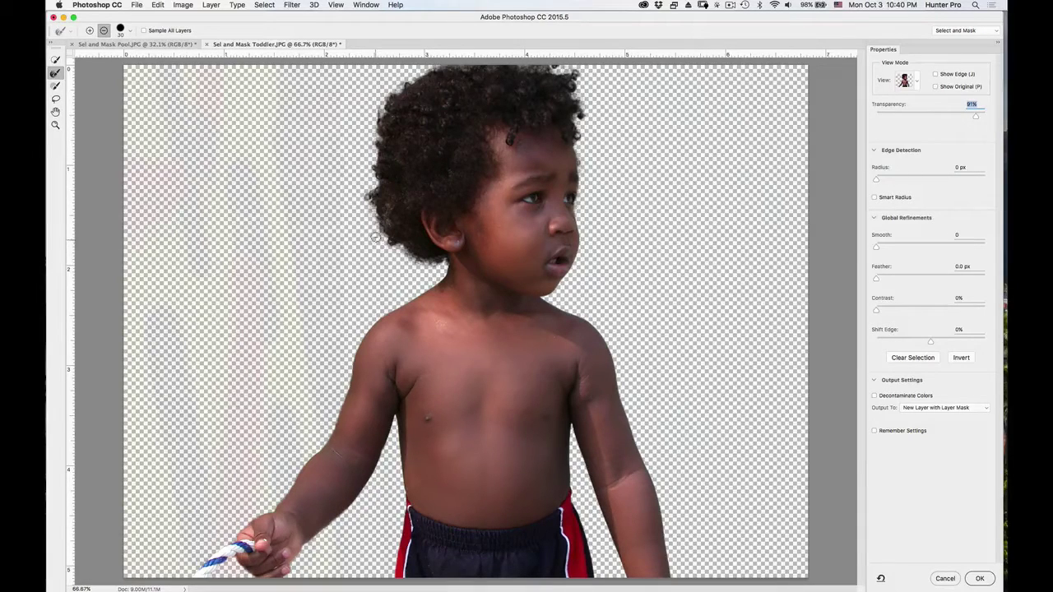
# Switch the preview to Black & White view, showing the toddler as a white silhouette.
pyautogui.click(918, 82)
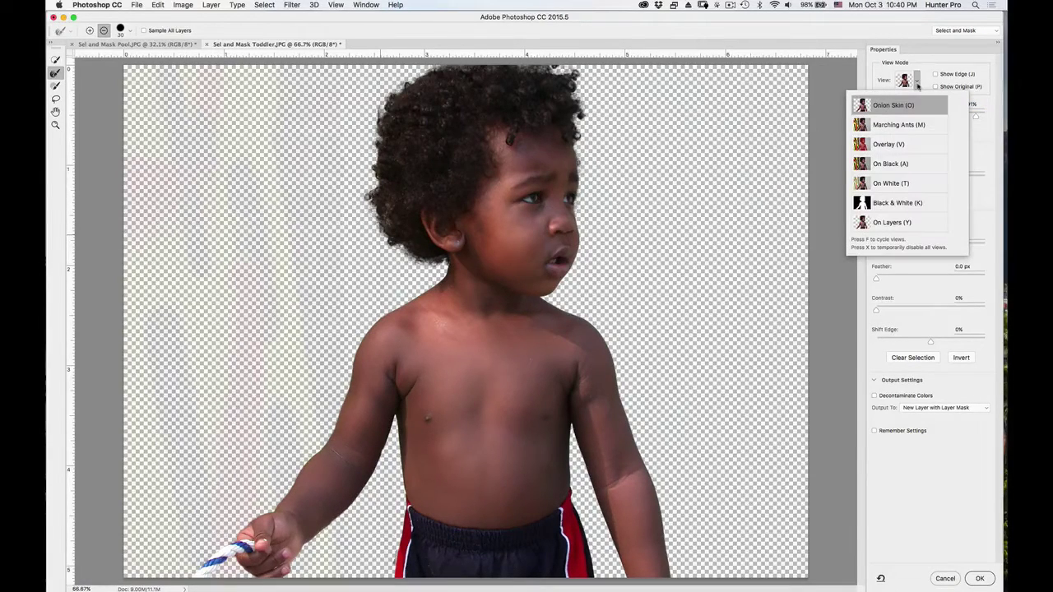
pyautogui.click(891, 203)
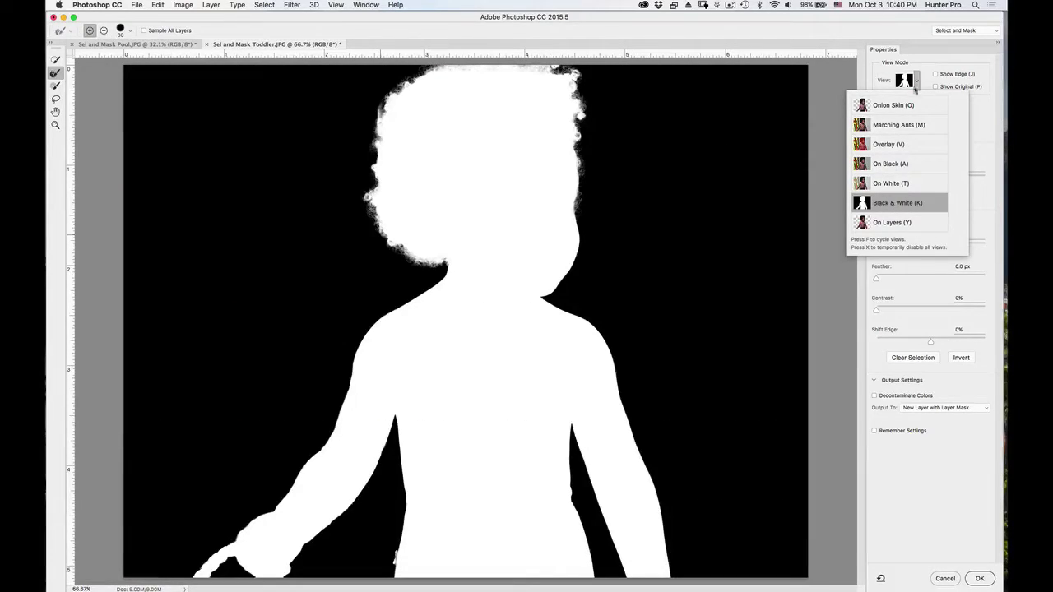
pyautogui.click(920, 85)
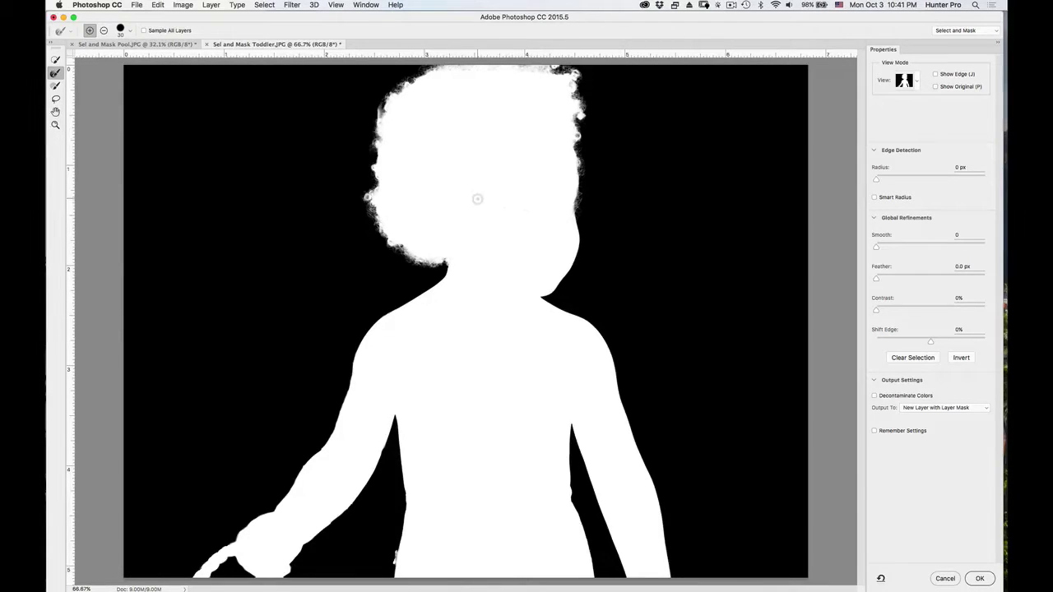
# Switch to the Select and Mask Brush tool, toggling between subtract and add modes.
pyautogui.press('alt')
pyautogui.click(919, 82)
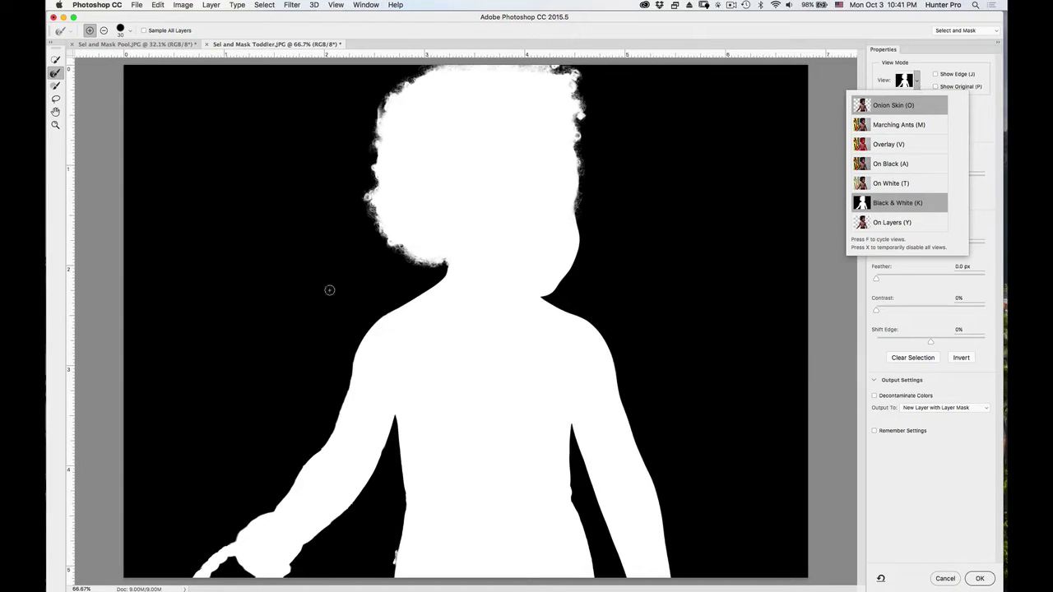
pyautogui.click(56, 87)
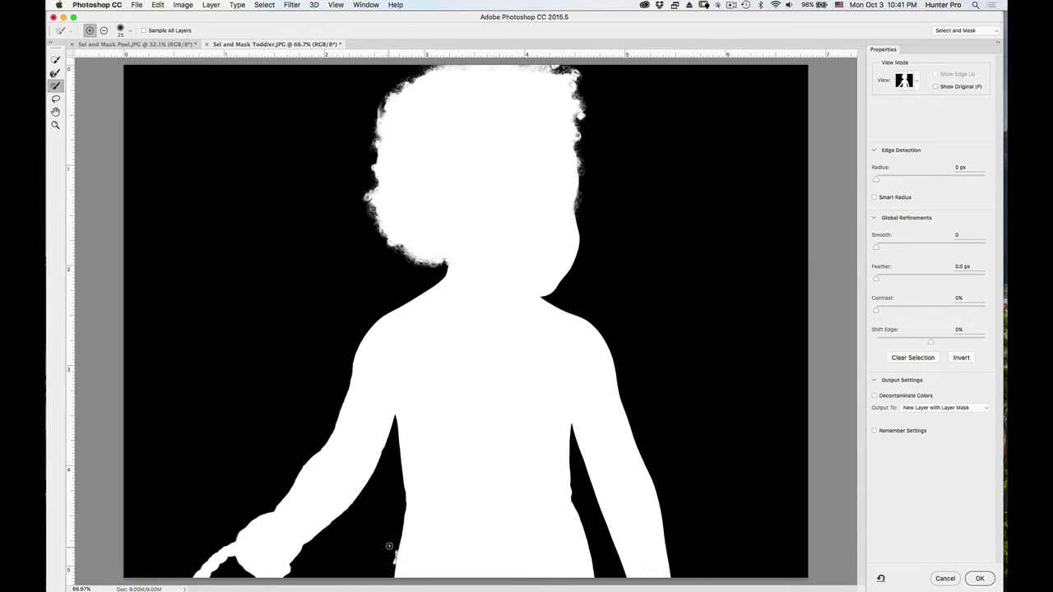
pyautogui.press('alt')
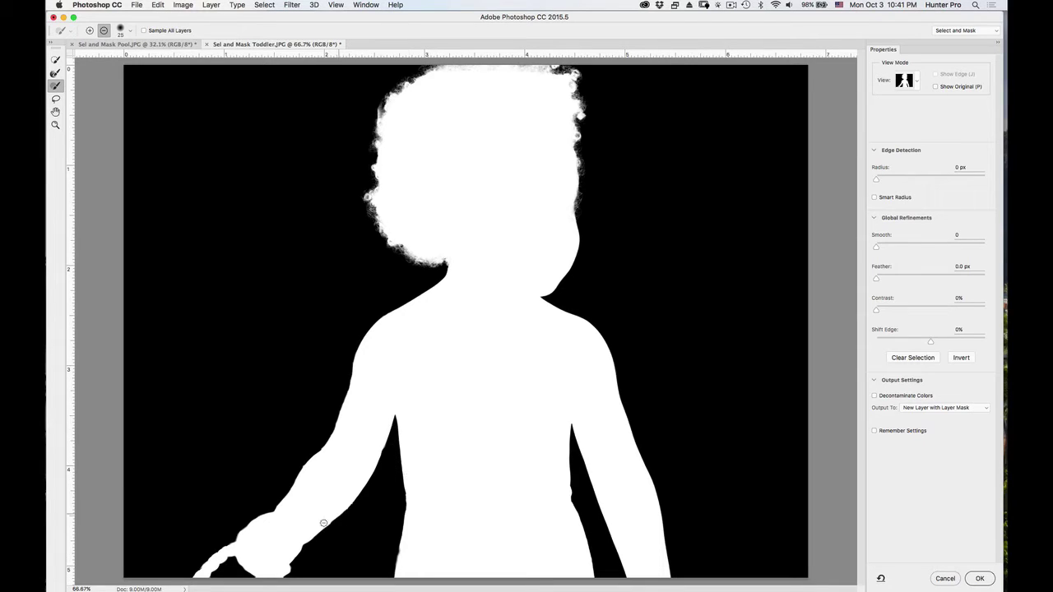
pyautogui.press('alt')
pyautogui.click(913, 83)
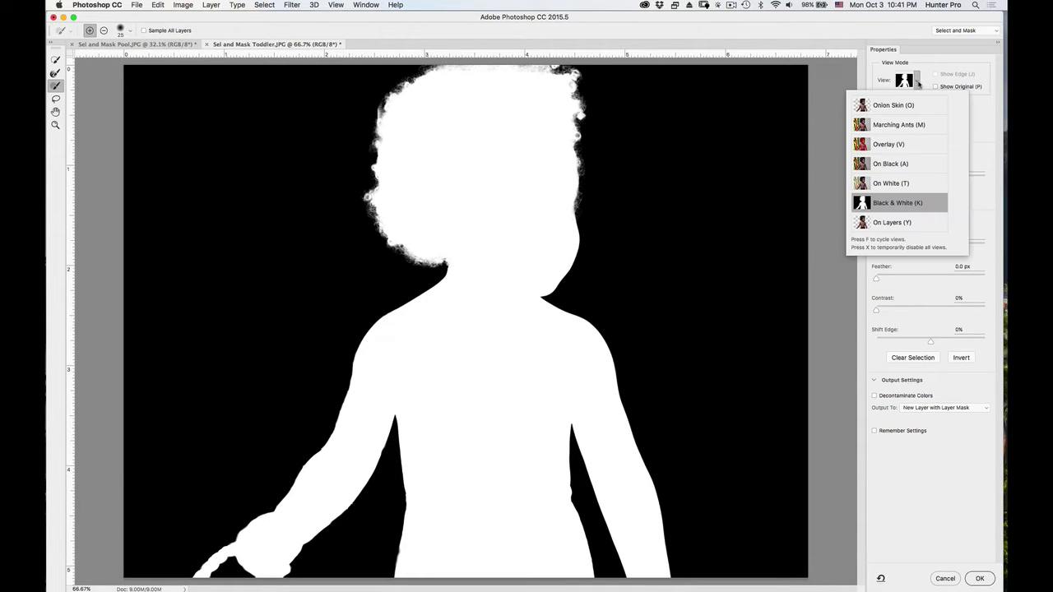
# Return to Onion Skin view and bring preview transparency to 100%, then back to 91%.
pyautogui.click(909, 107)
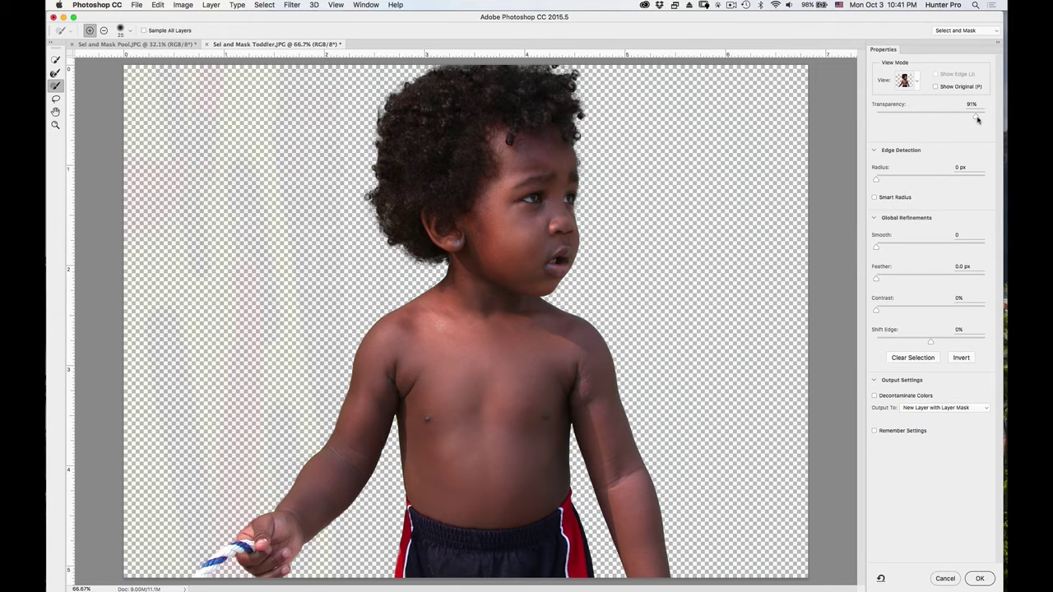
pyautogui.moveTo(977, 119); pyautogui.dragTo(988, 120)
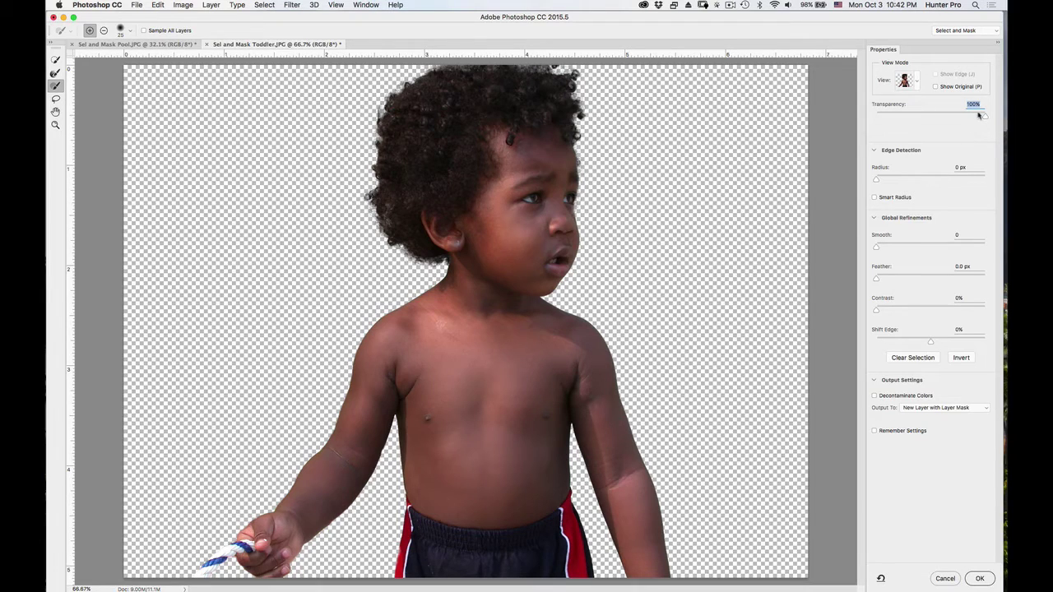
pyautogui.moveTo(981, 116); pyautogui.dragTo(975, 120)
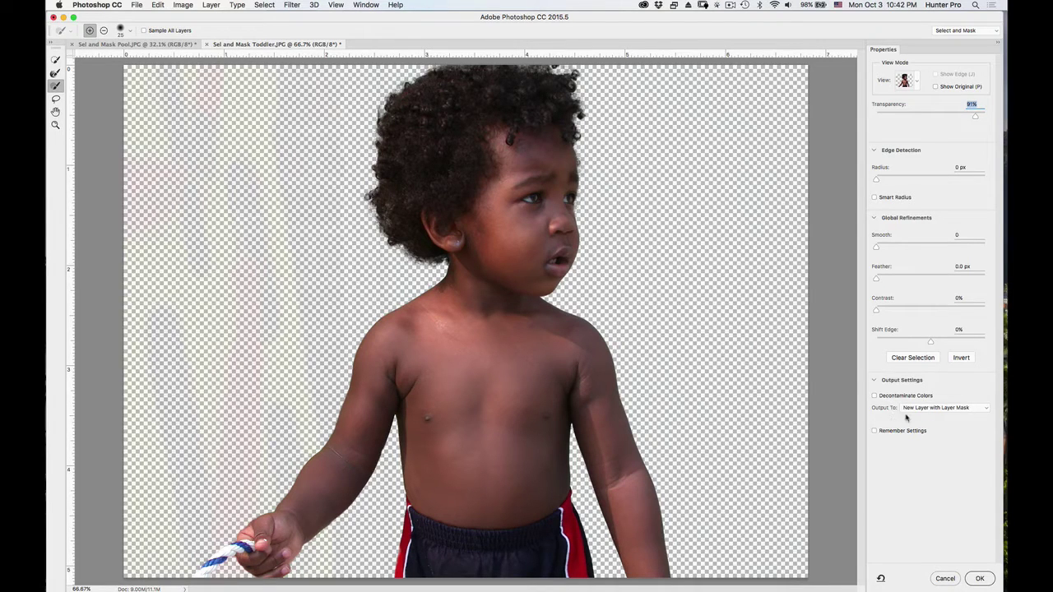
# Set the Select and Mask output to Selection and apply it to the toddler photo.
pyautogui.click(979, 409)
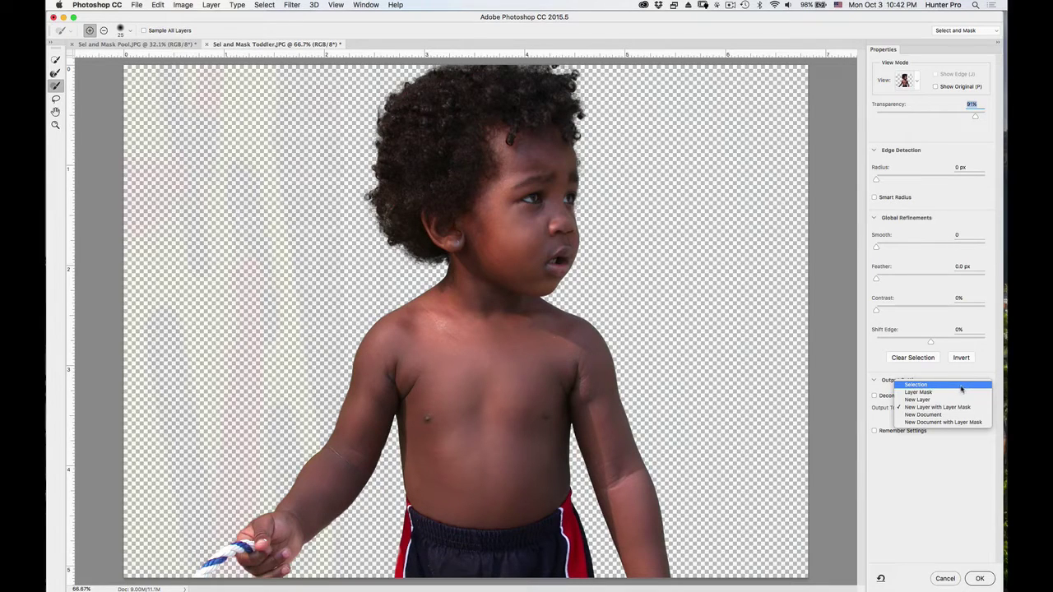
pyautogui.click(961, 387)
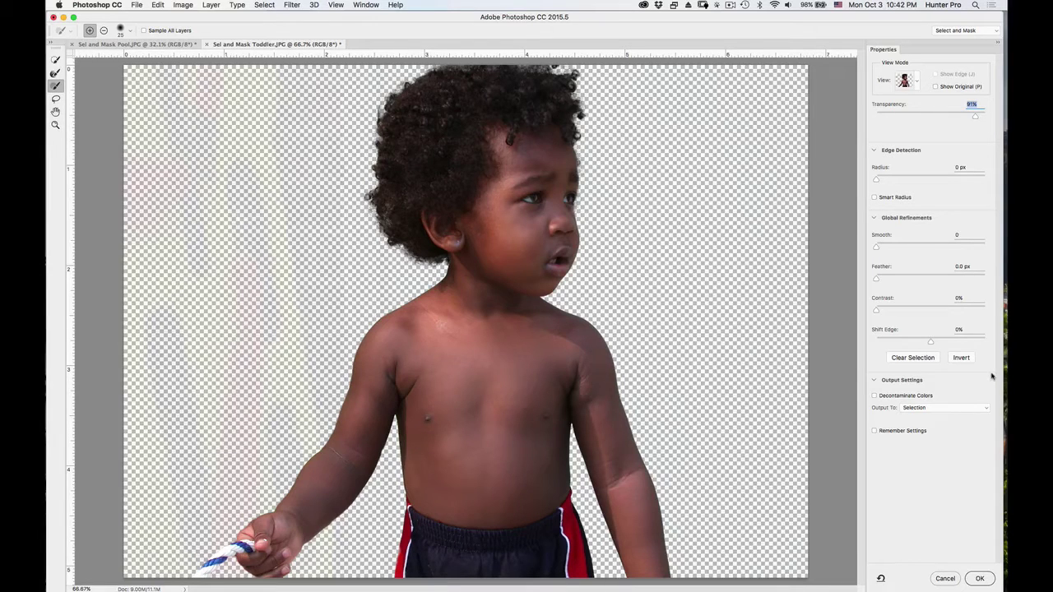
pyautogui.click(980, 580)
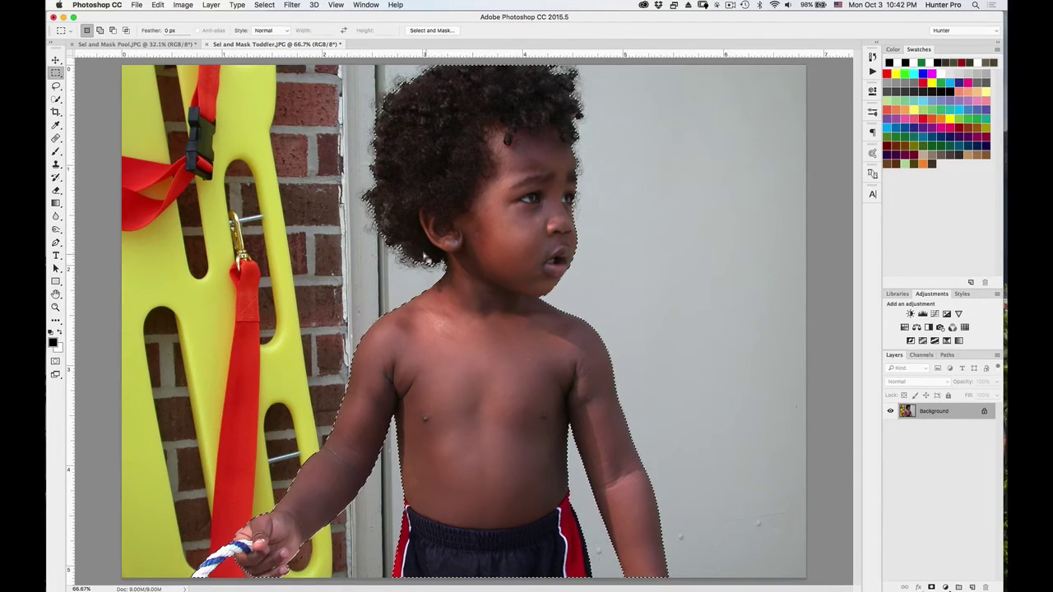
# Save the toddler selection as an alpha channel named 'Outline' via Select > Save Selection.
pyautogui.click(264, 4)
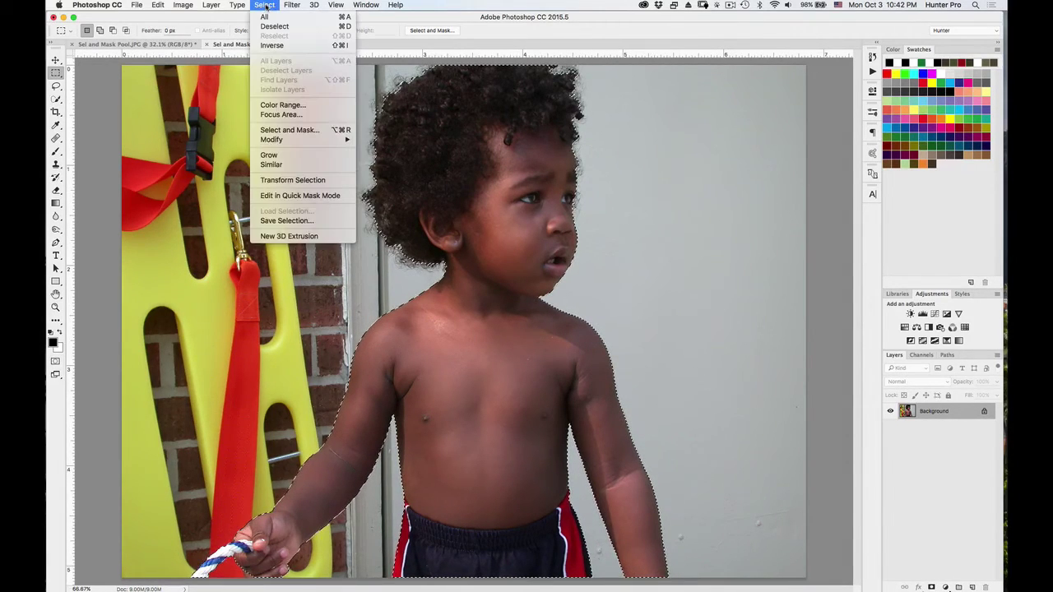
pyautogui.click(284, 222)
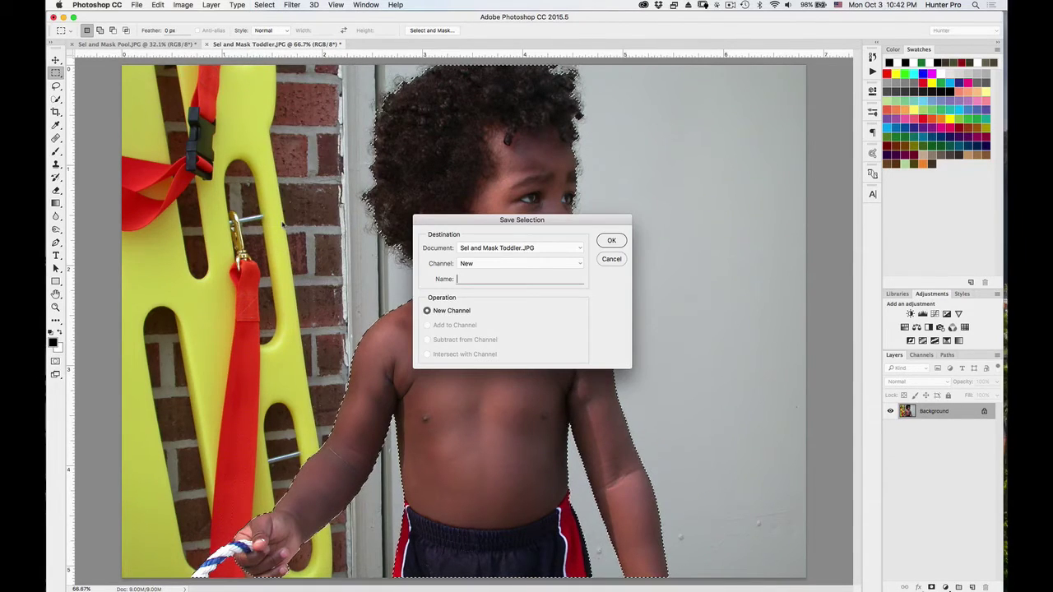
pyautogui.write('Outline')
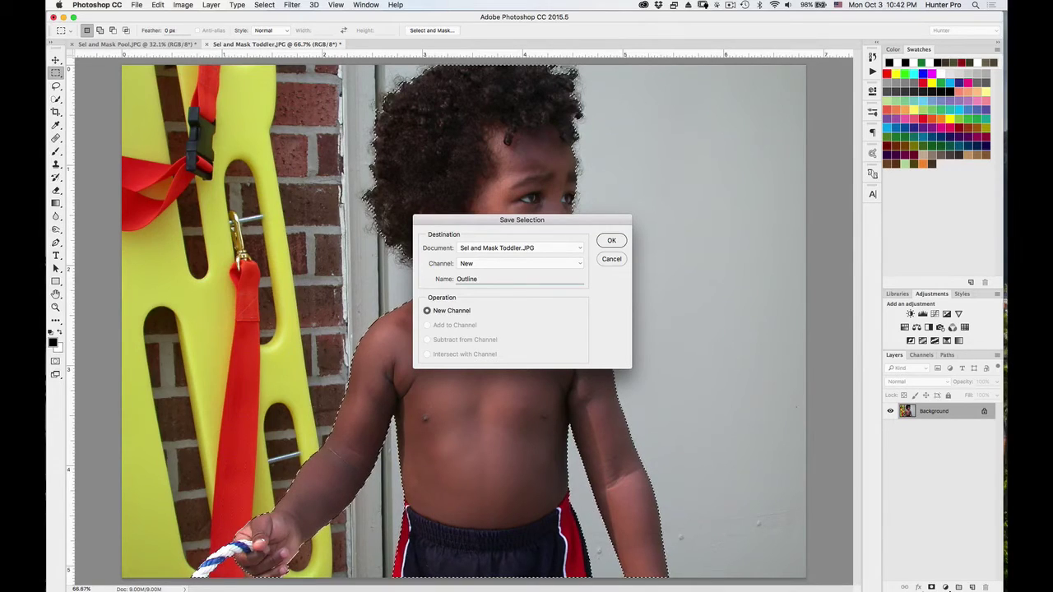
pyautogui.click(609, 241)
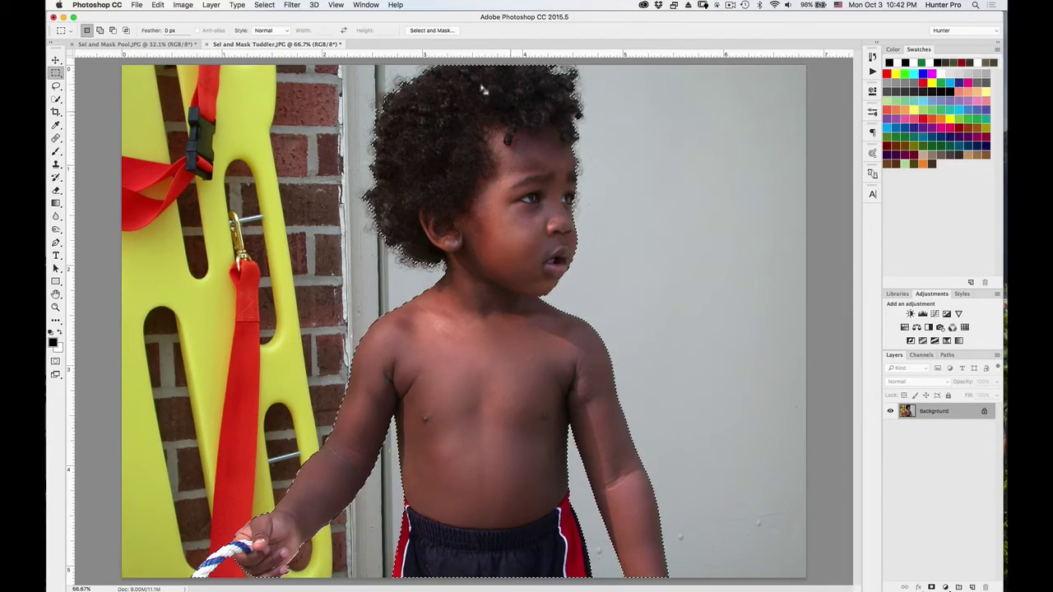
# Reopen Select and Mask and output the refined selection to a new layer, Background copy.
pyautogui.click(431, 31)
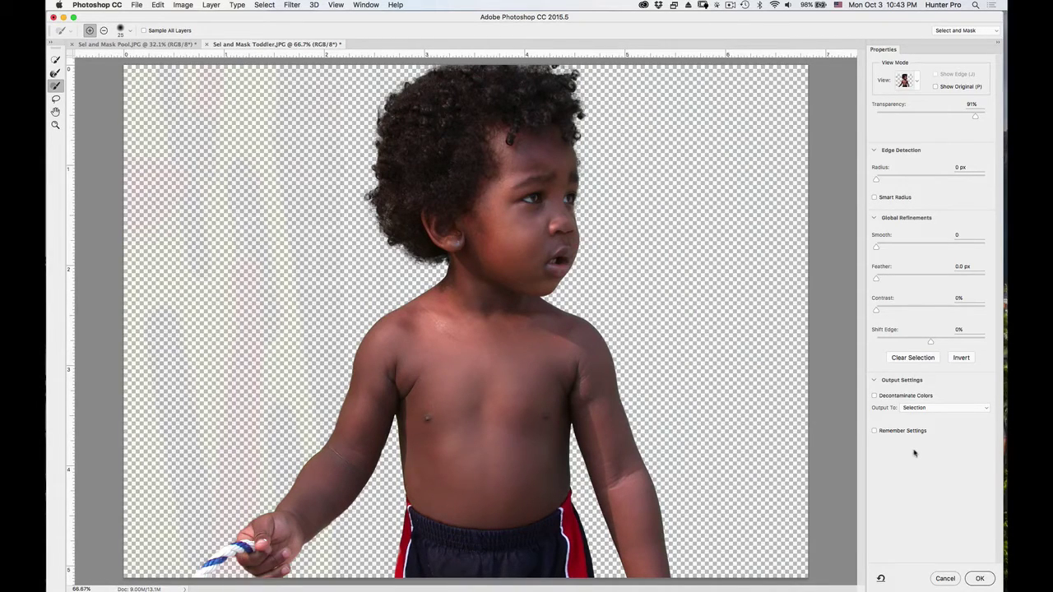
pyautogui.click(979, 411)
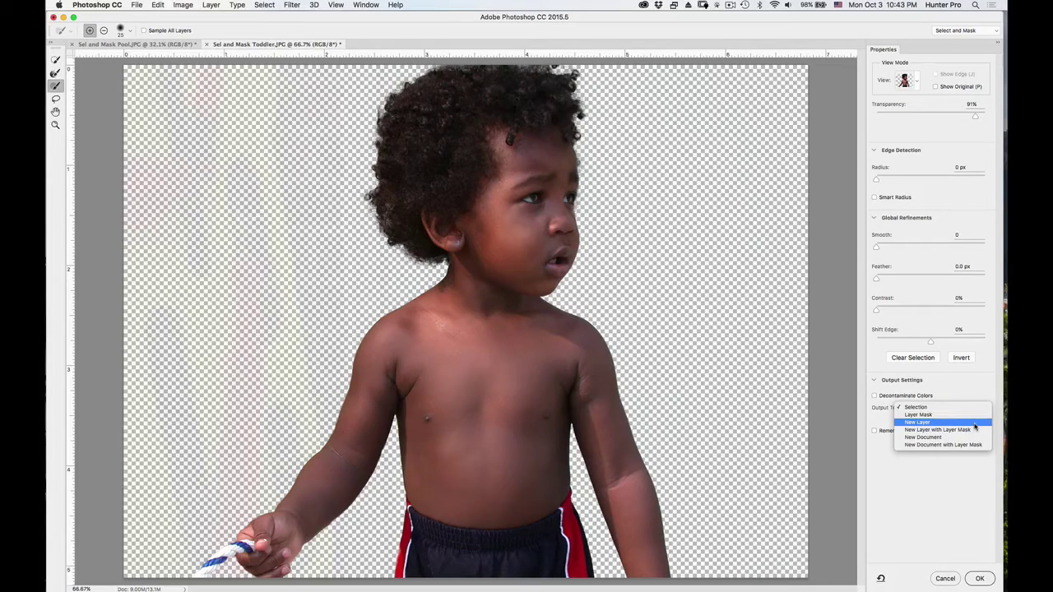
pyautogui.click(976, 424)
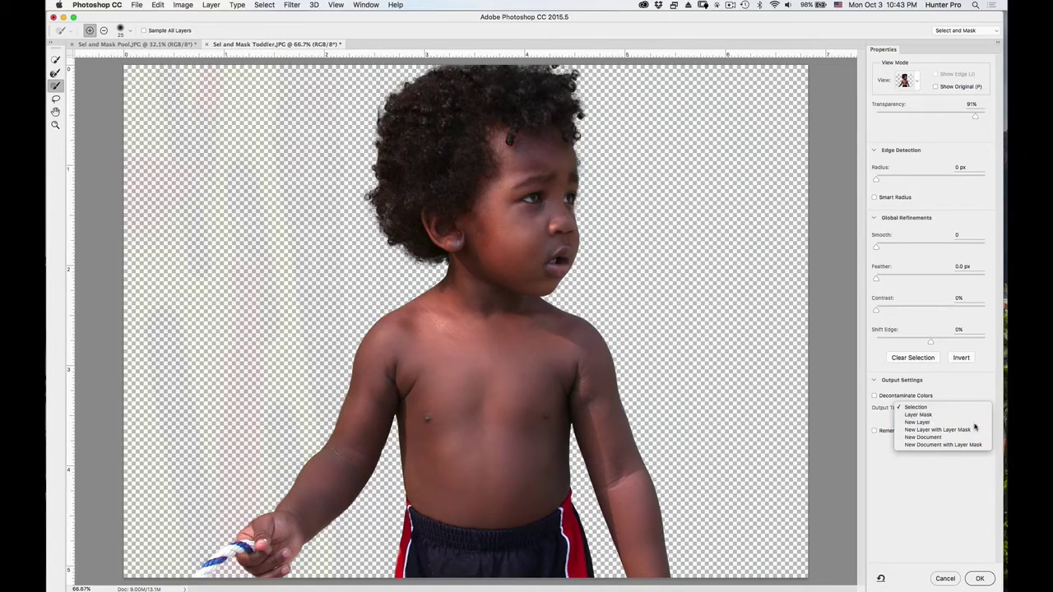
pyautogui.click(985, 579)
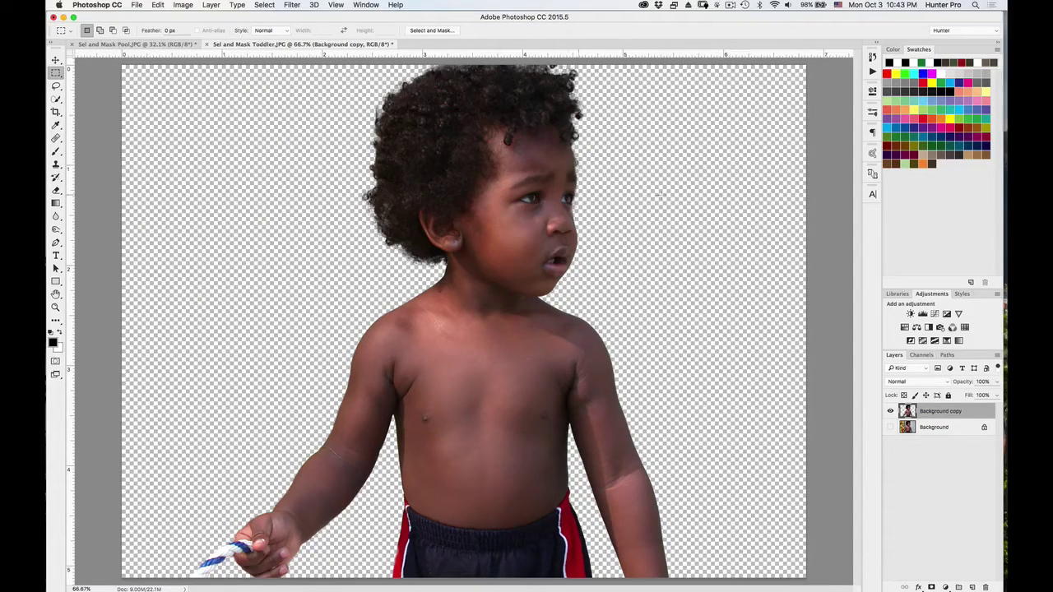
# Switch to the Pool document and drag the pool image toward the toddler document with Move.
pyautogui.click(160, 45)
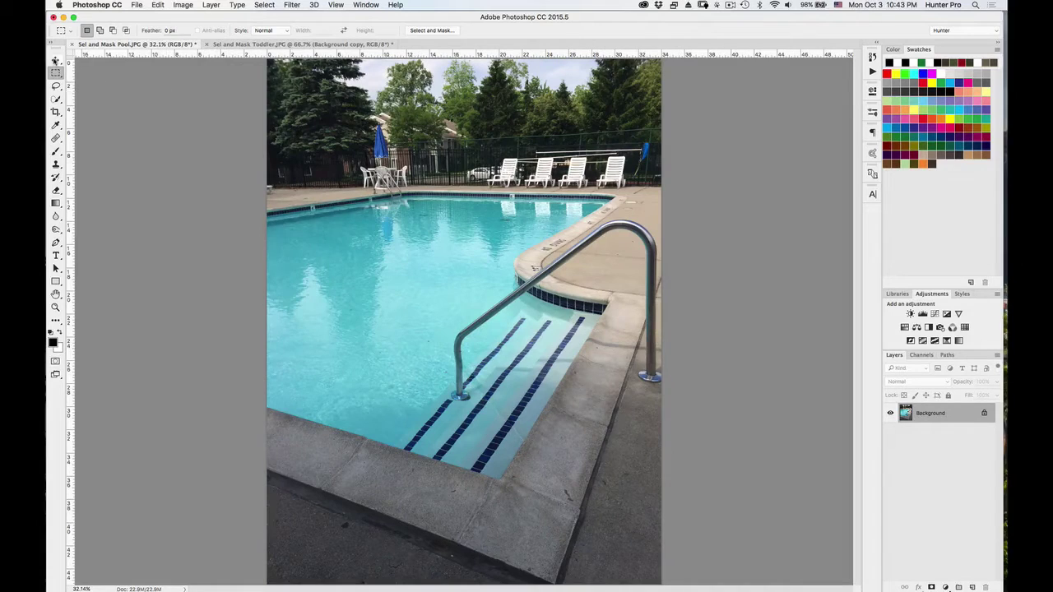
pyautogui.click(56, 61)
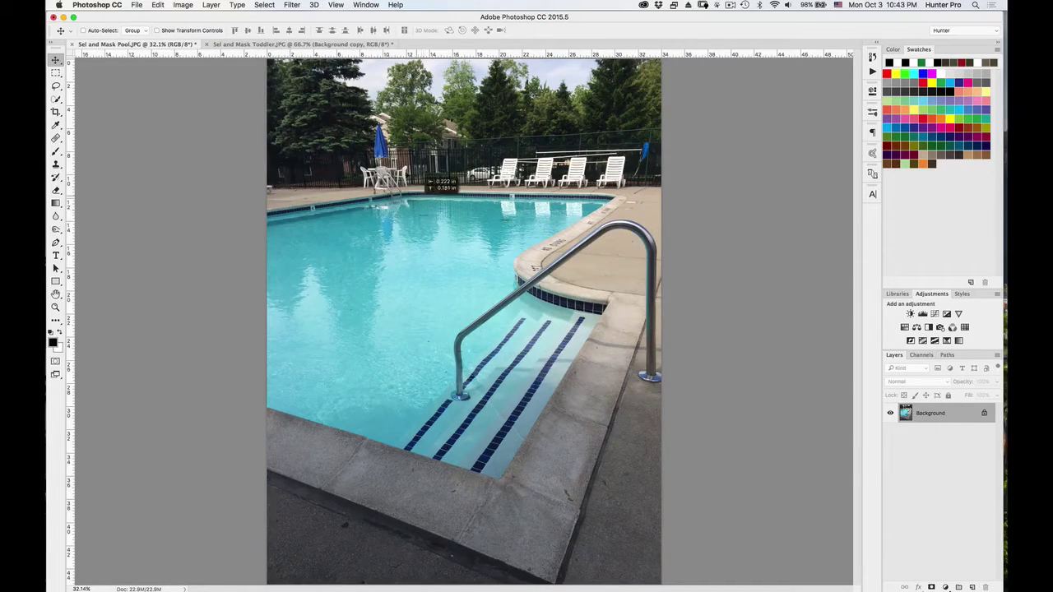
pyautogui.click(304, 45)
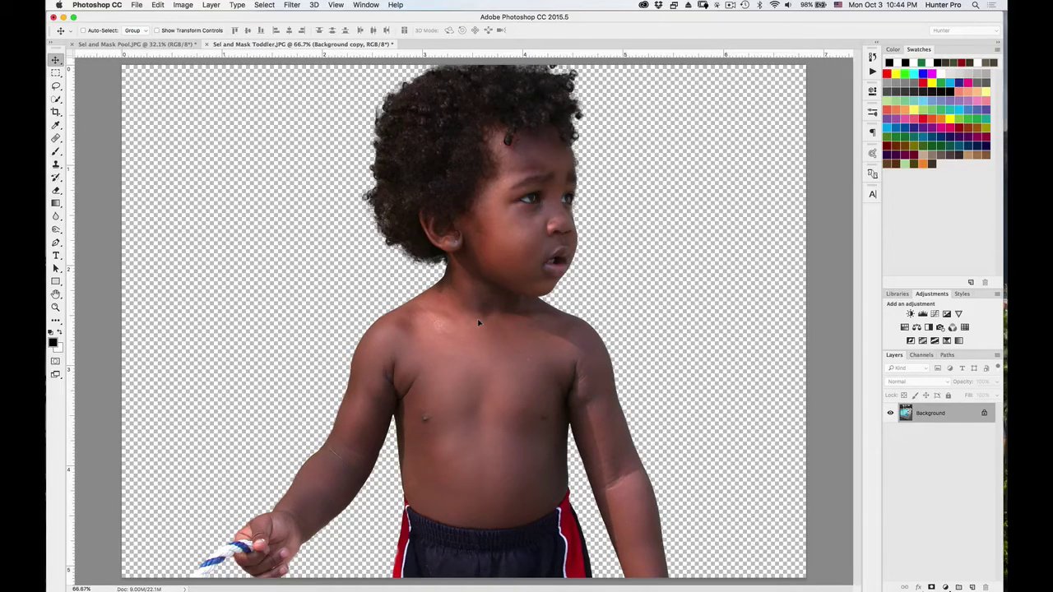
# Paste the pool photo as Layer 1 below the cutout and zoom to 200% on the face.
pyautogui.press('super+v')
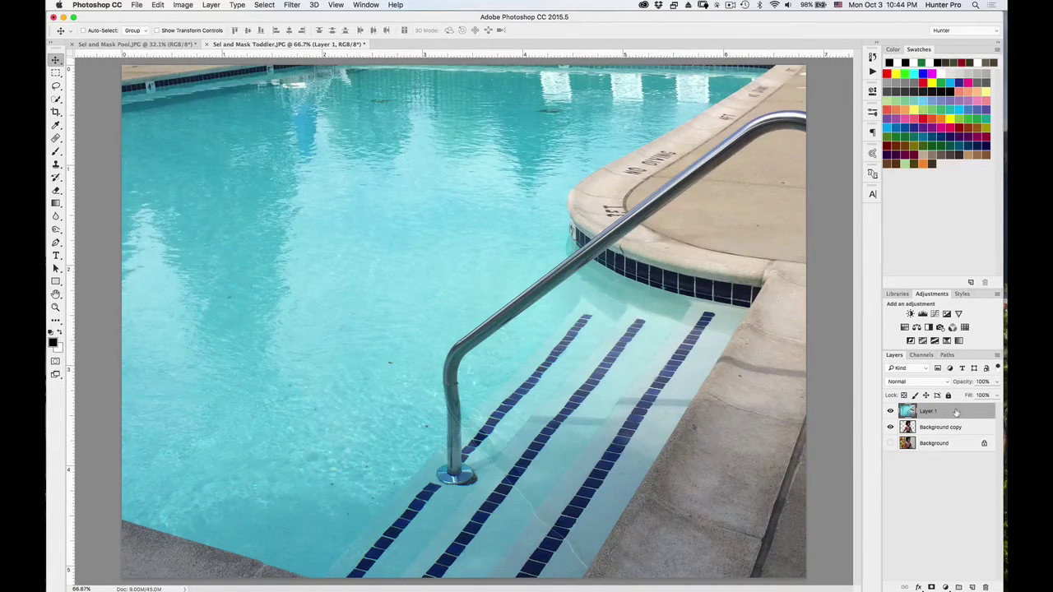
pyautogui.moveTo(956, 412); pyautogui.dragTo(955, 437)
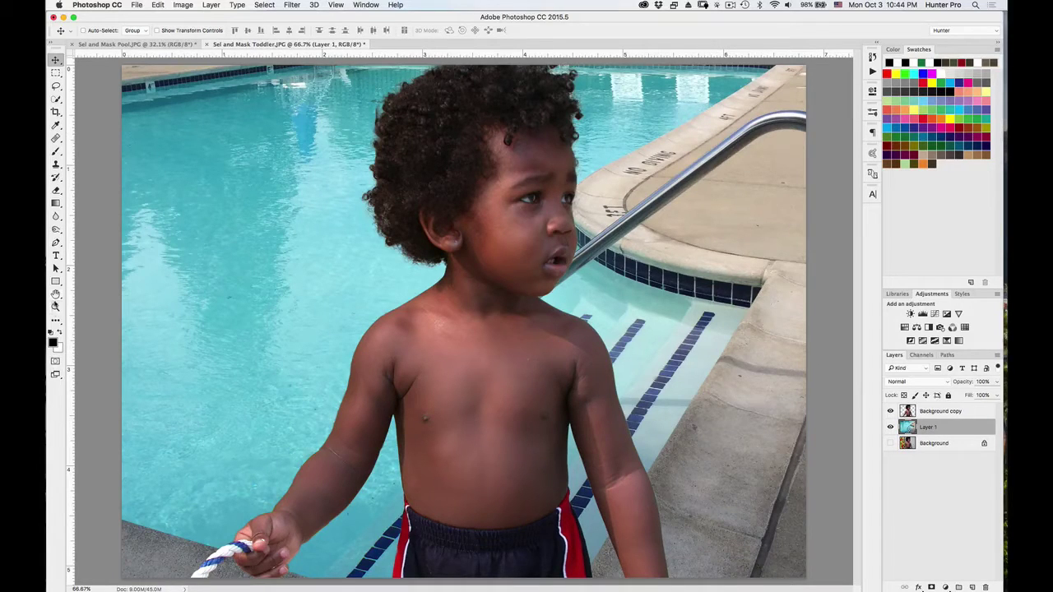
pyautogui.click(55, 307)
pyautogui.click(417, 260)
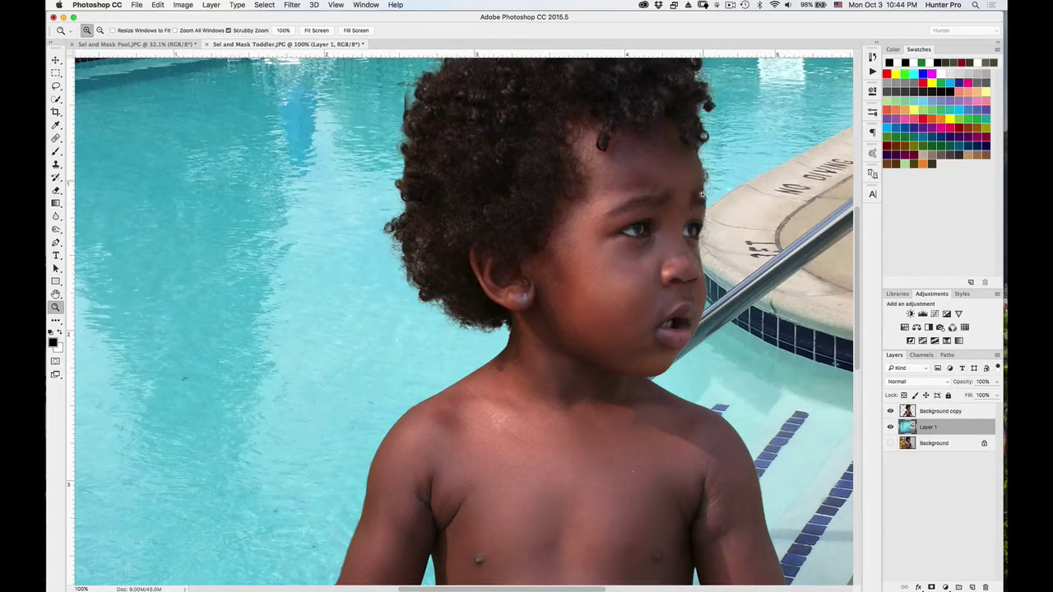
pyautogui.click(709, 239)
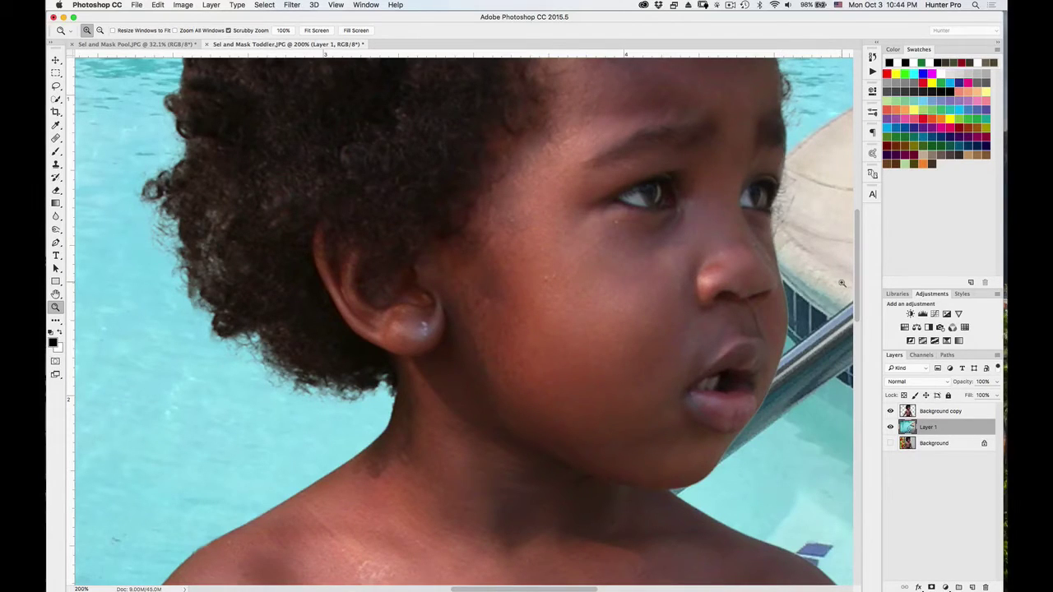
# Fit the photo, magnify the toddler's elbow edge, and target the Background copy layer.
pyautogui.press('super+0')
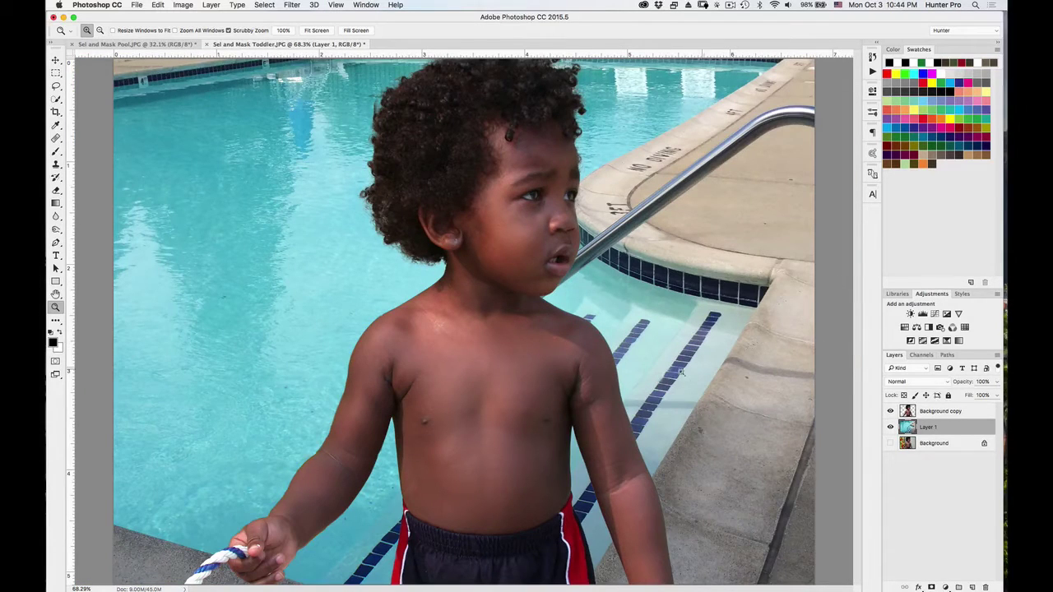
pyautogui.click(627, 408)
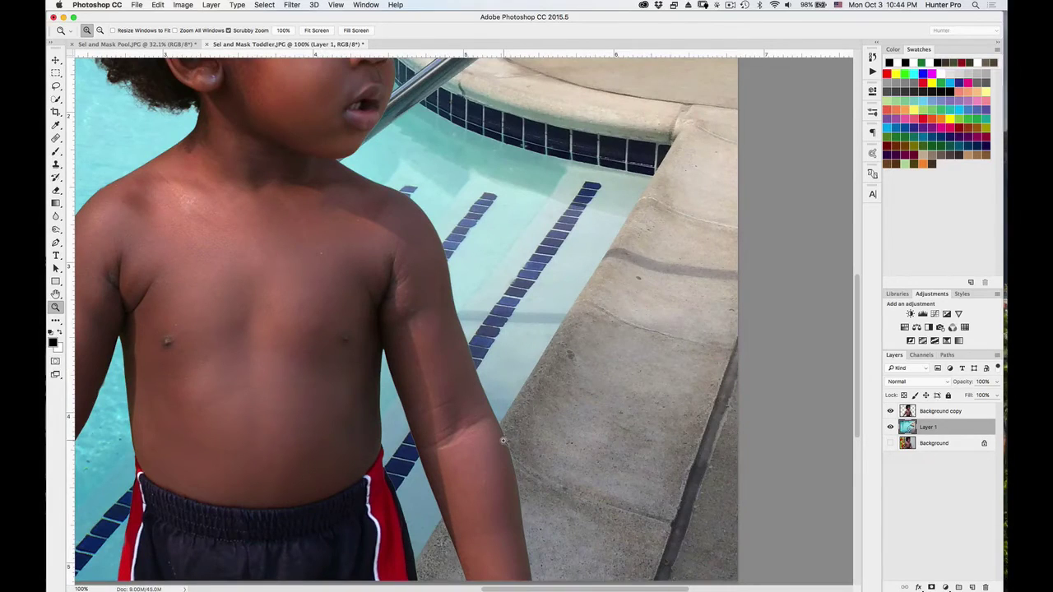
pyautogui.click(503, 442)
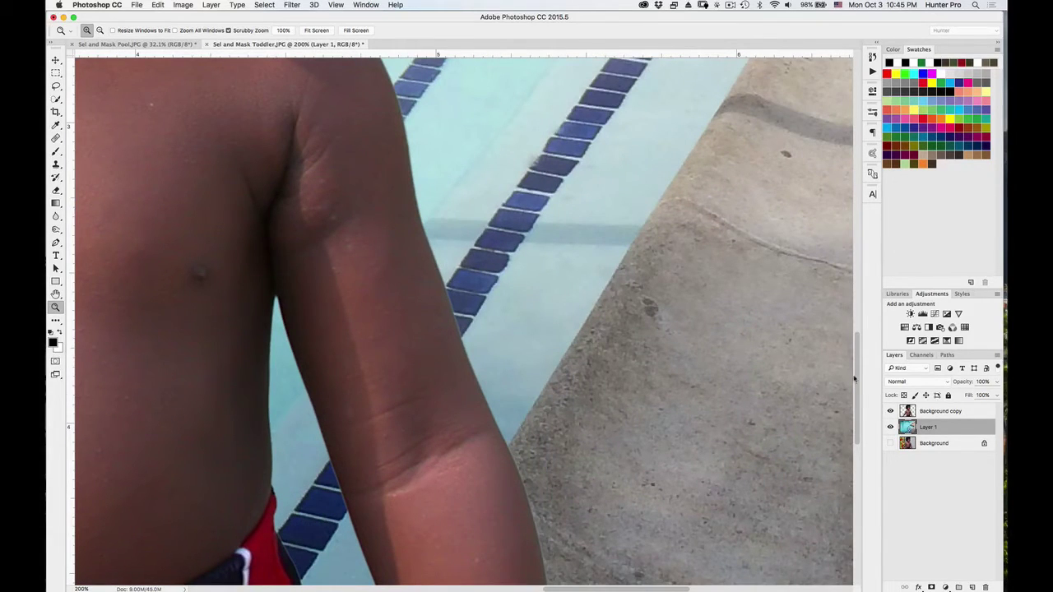
pyautogui.scroll(-5, 466, 417)
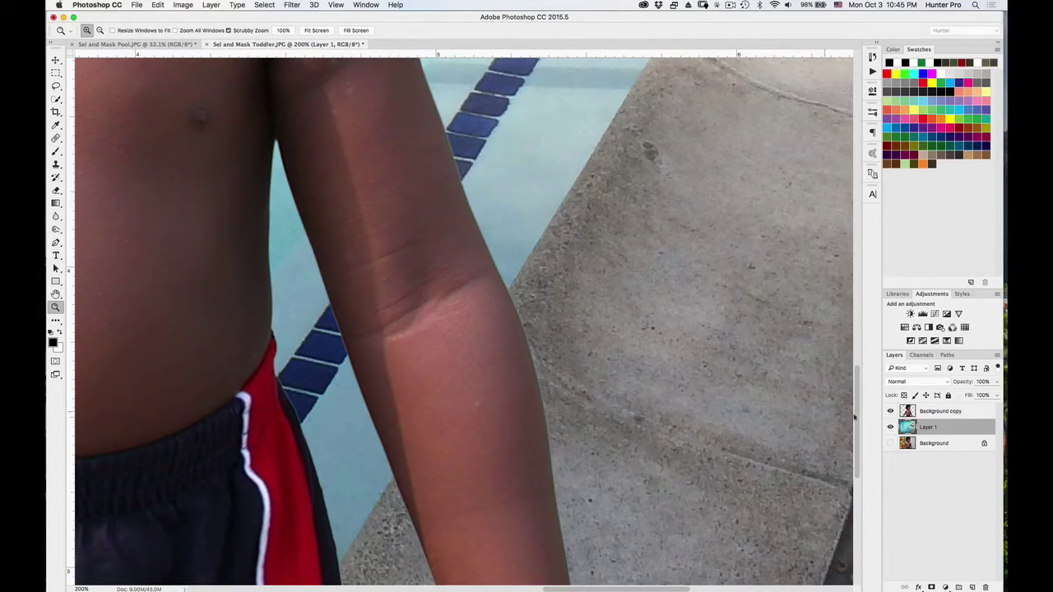
pyautogui.click(938, 415)
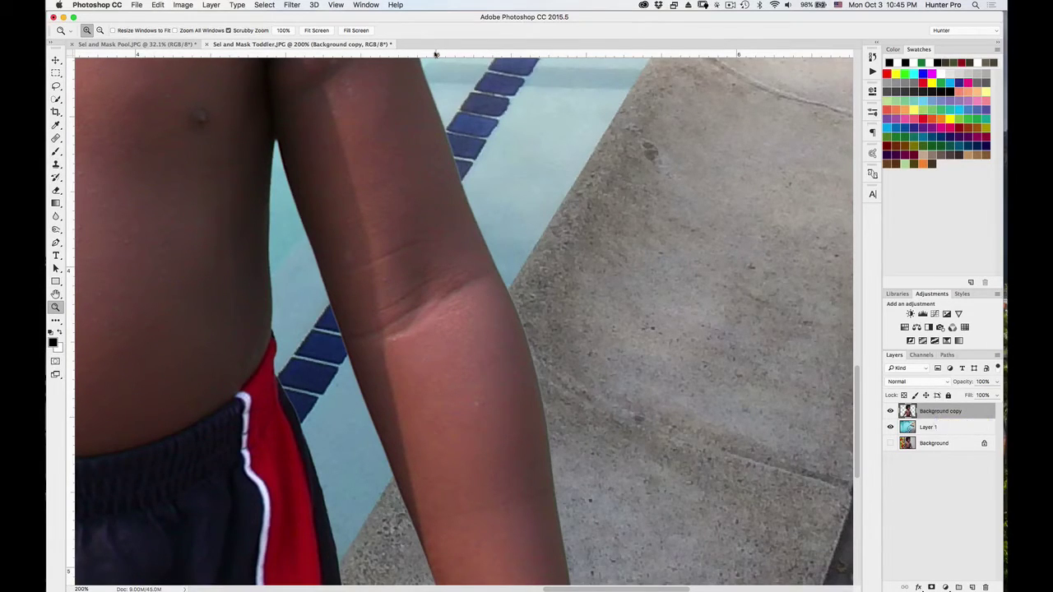
# Apply Layer > Matting > Defringe at 1 pixel width, then fit the photo on screen.
pyautogui.click(265, 6)
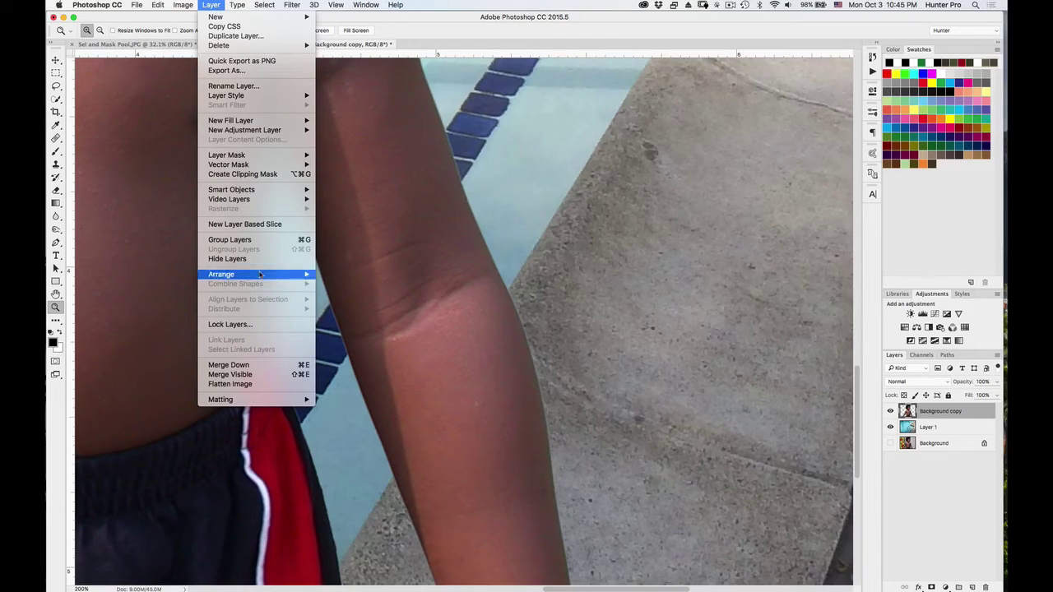
pyautogui.moveTo(247, 401)
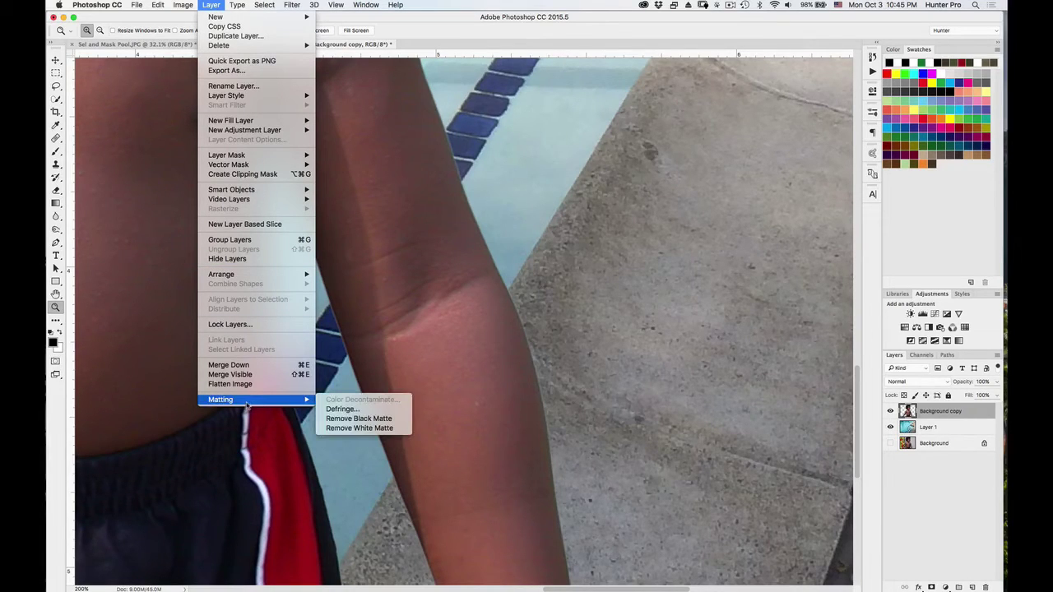
pyautogui.click(352, 414)
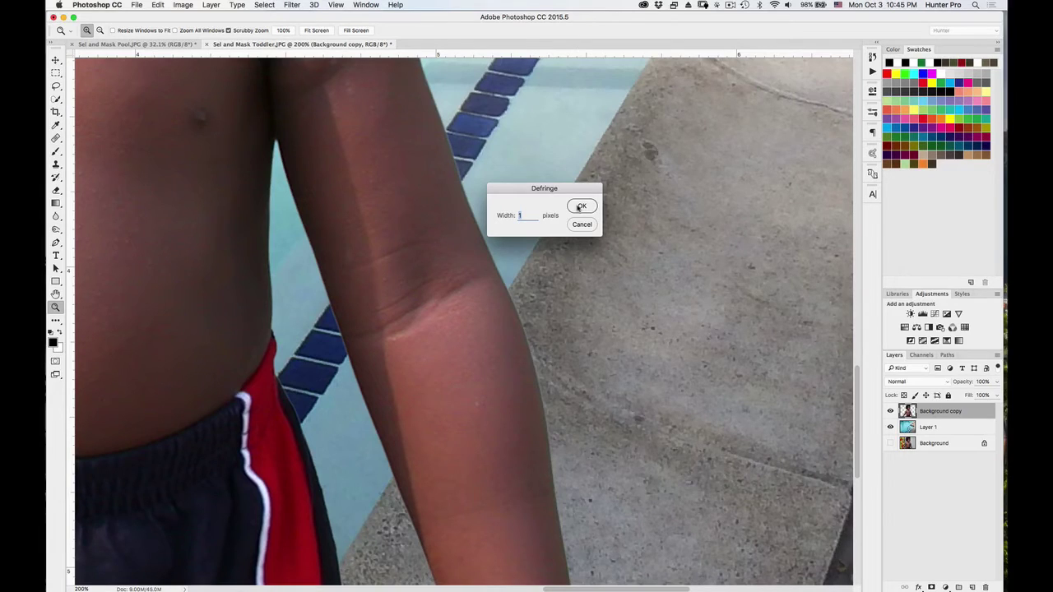
pyautogui.click(581, 206)
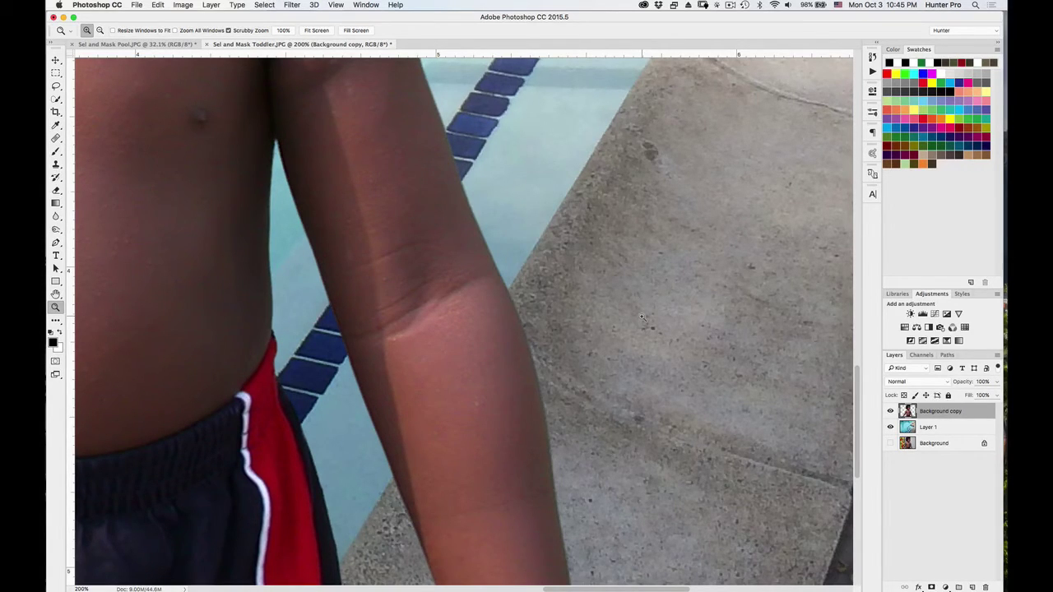
pyautogui.press('super+0')
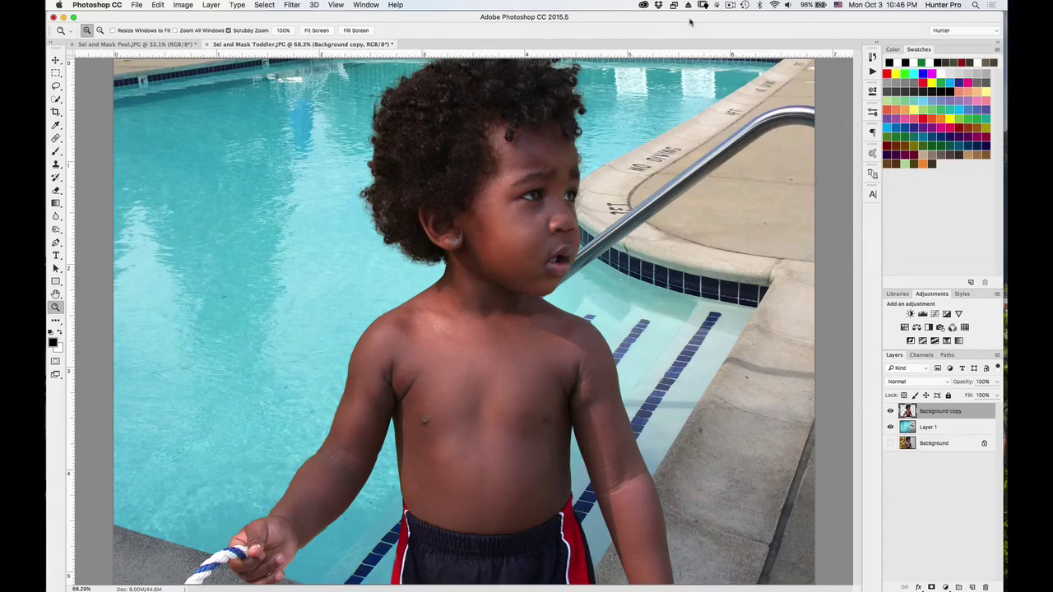
# Hide Background copy and Layer 1, and show only the original Background layer.
pyautogui.click(890, 412)
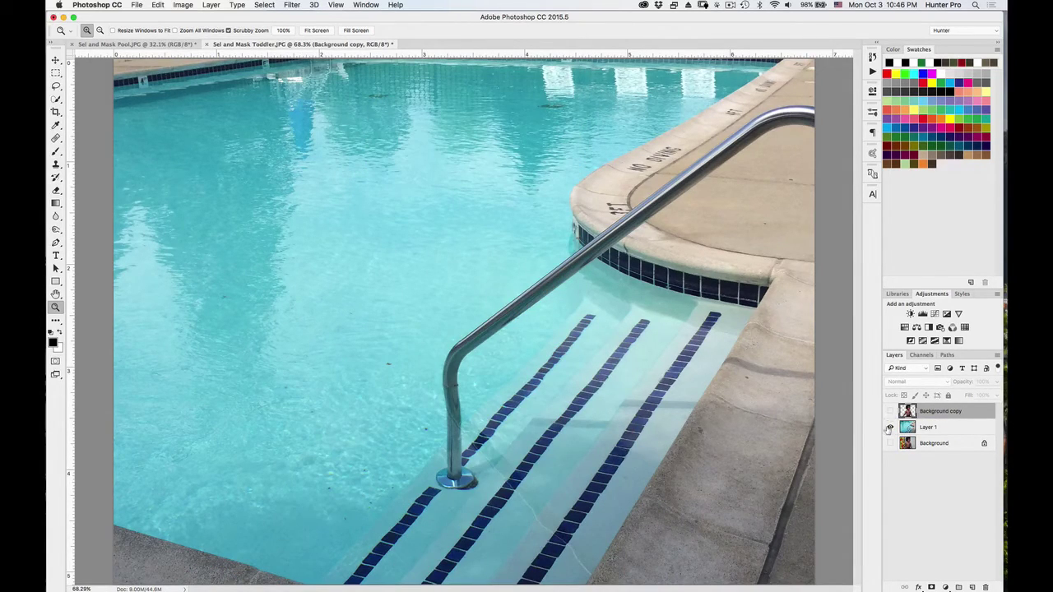
pyautogui.click(890, 428)
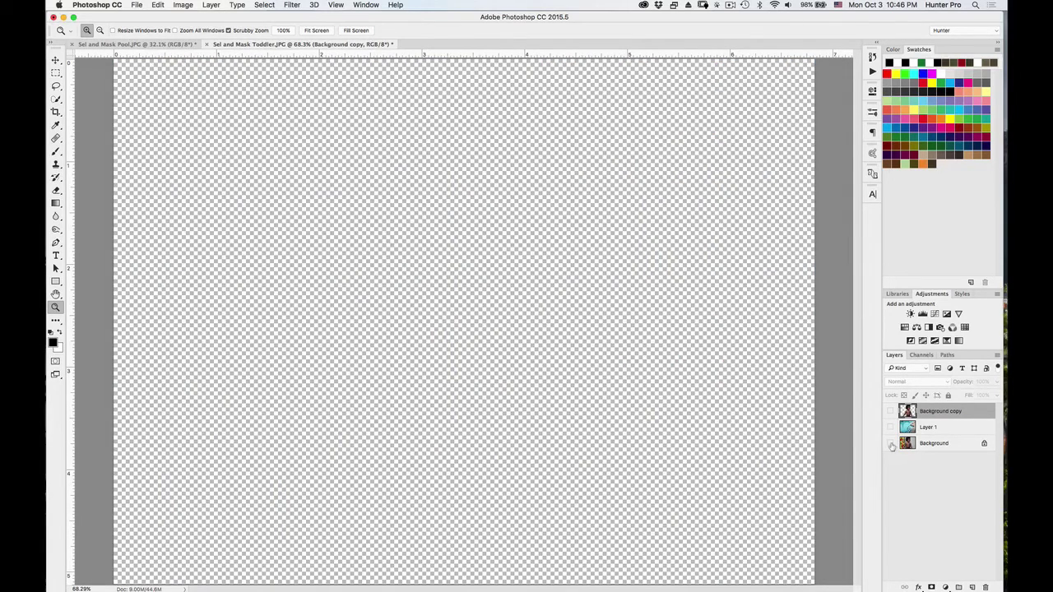
pyautogui.click(891, 444)
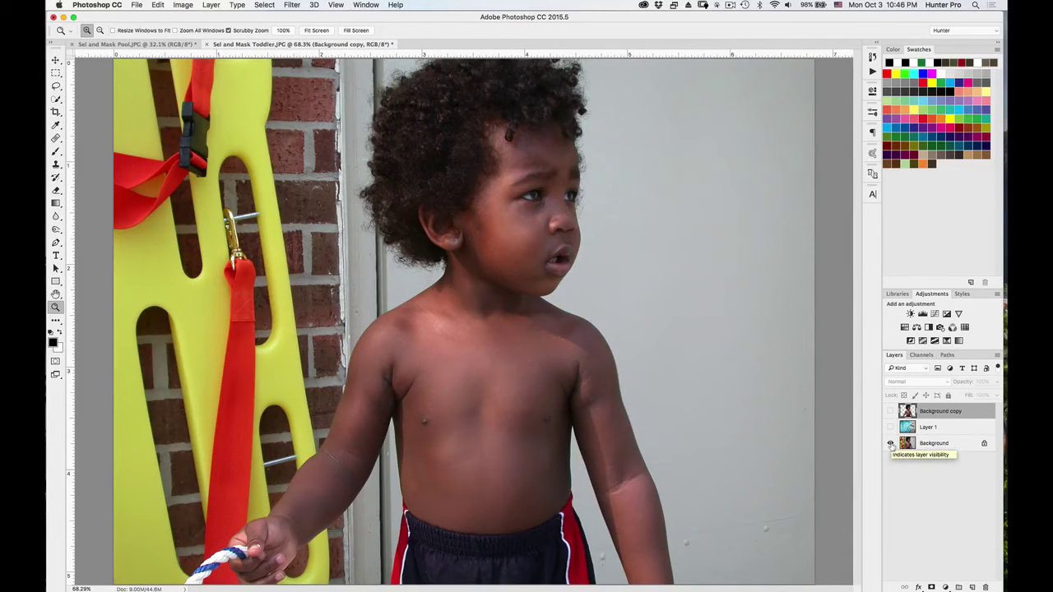
# Load the saved Outline channel as a selection via Select > Load Selection.
pyautogui.click(266, 5)
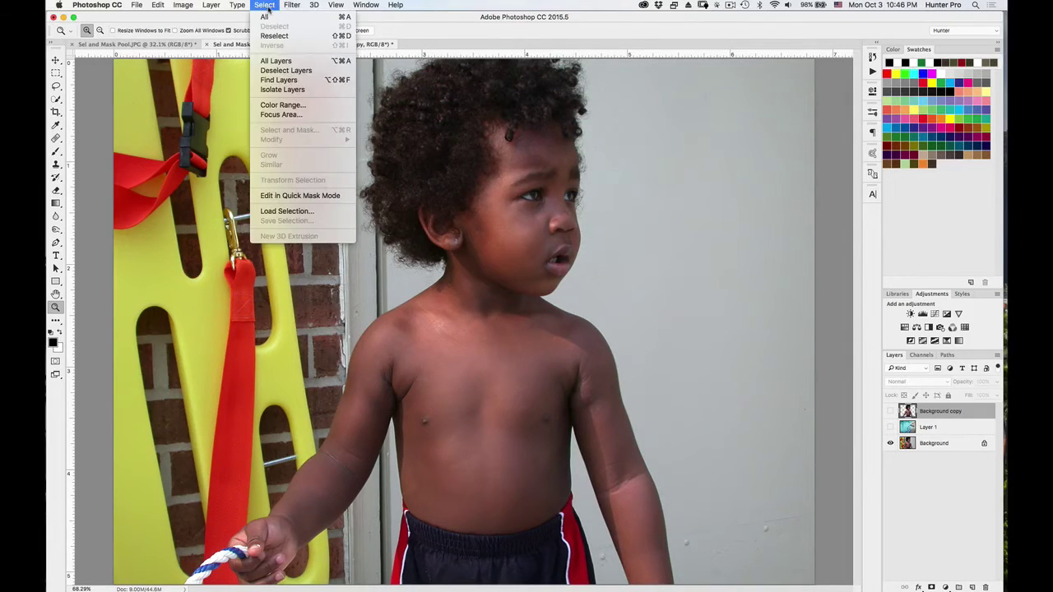
pyautogui.click(278, 212)
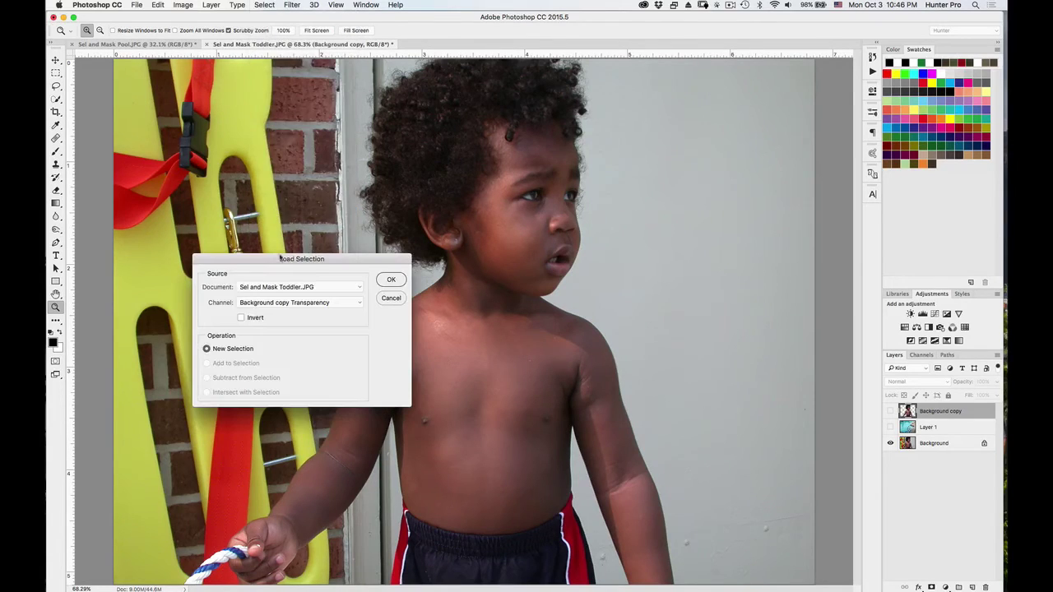
pyautogui.click(354, 305)
pyautogui.click(335, 317)
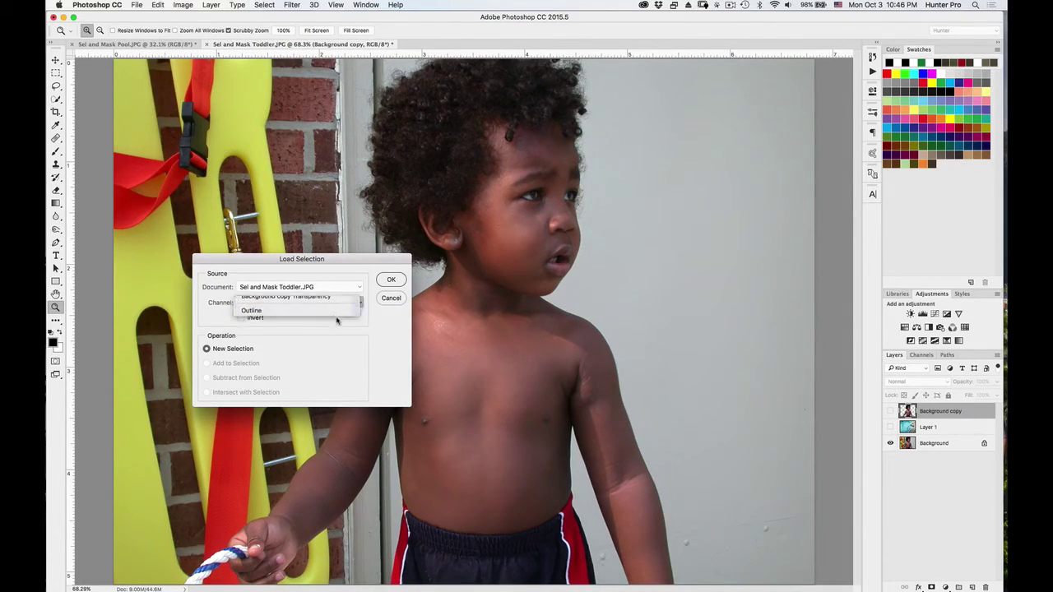
pyautogui.click(392, 281)
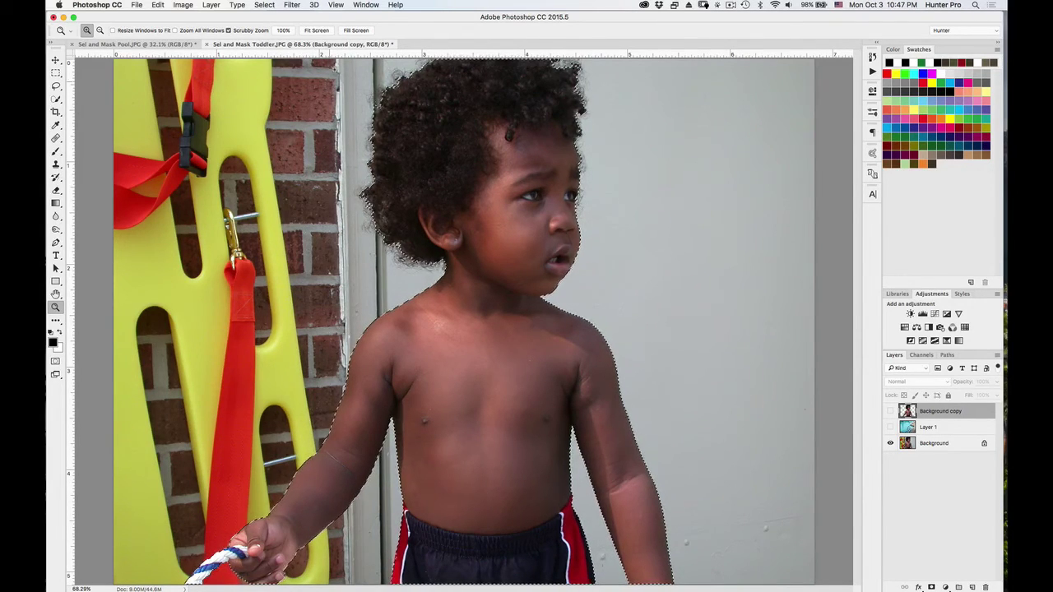
# With the Rectangular Marquee active, target the Background layer and open Select and Mask.
pyautogui.click(56, 74)
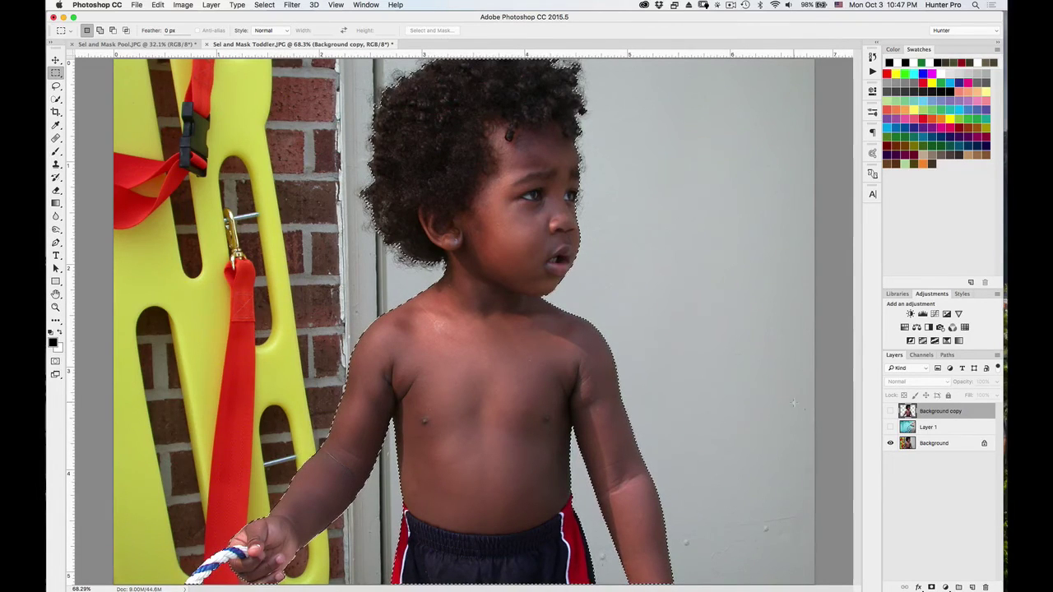
pyautogui.click(890, 411)
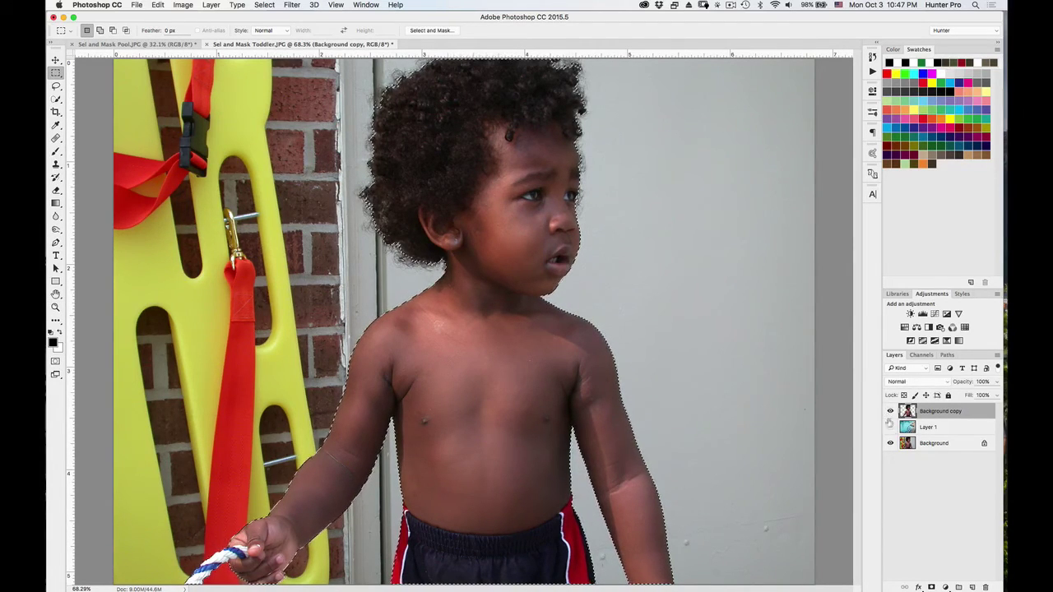
pyautogui.click(945, 449)
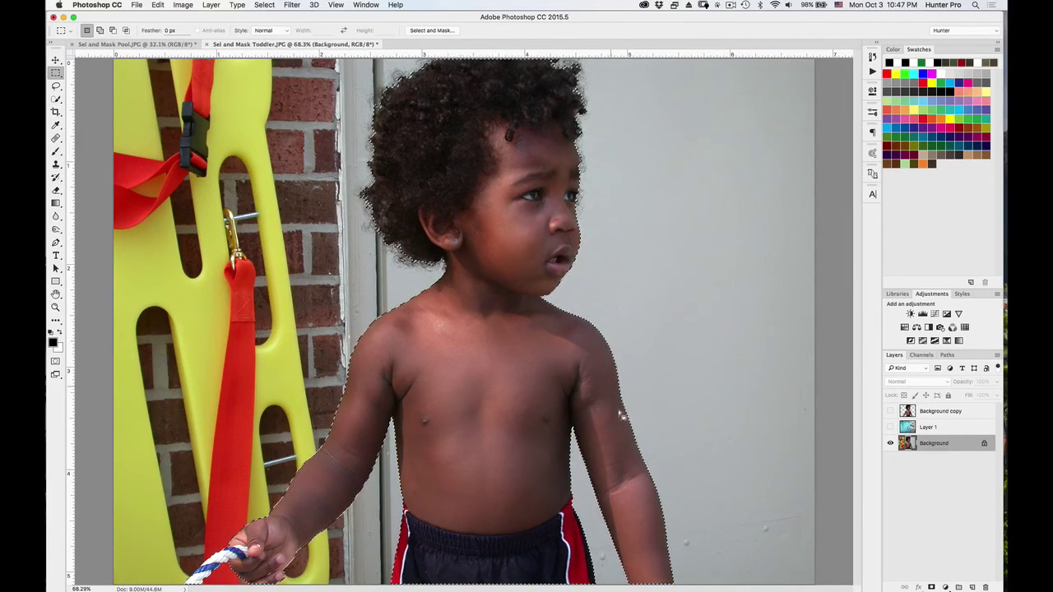
pyautogui.click(432, 31)
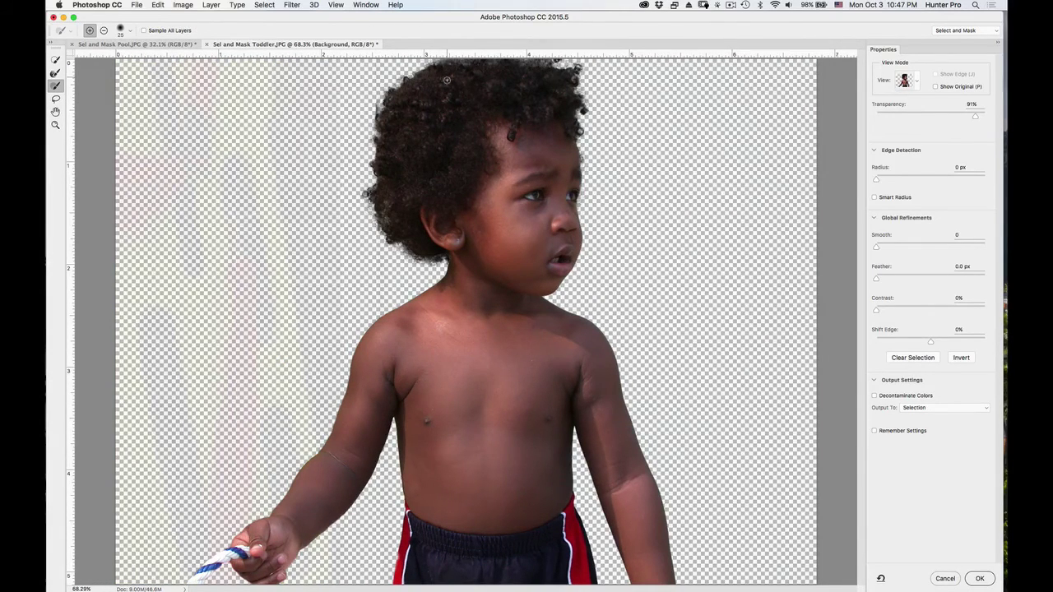
# Set Output To: New Layer with Layer Mask and apply, creating Background copy 2.
pyautogui.click(972, 408)
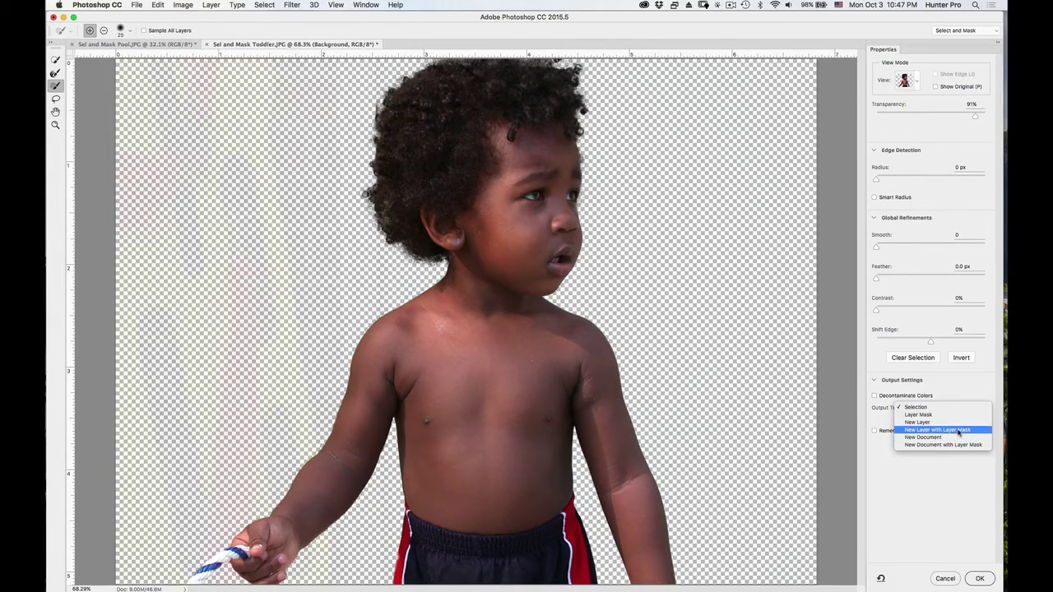
pyautogui.click(959, 431)
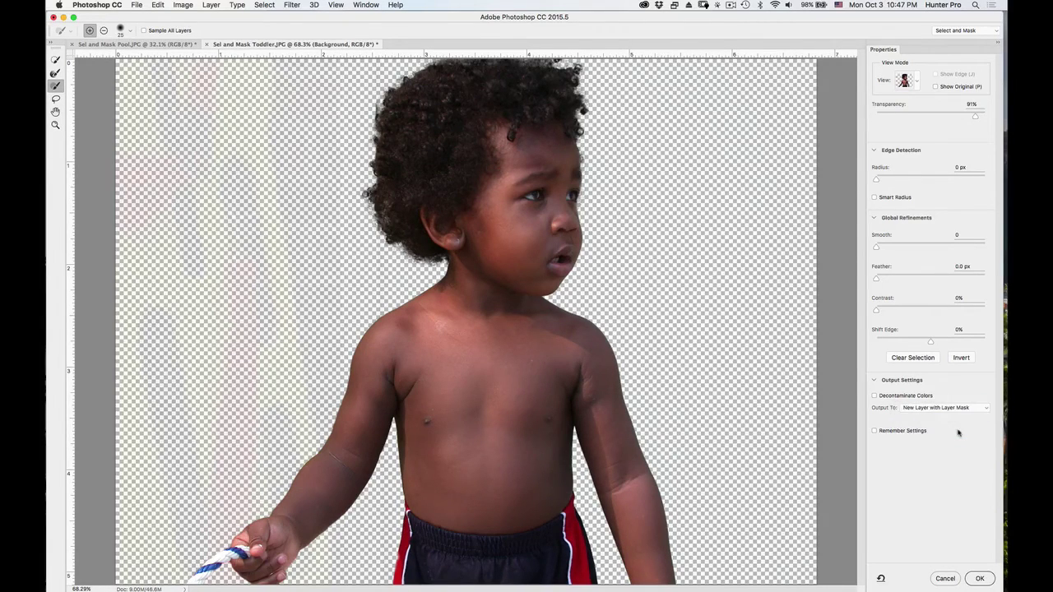
pyautogui.click(980, 580)
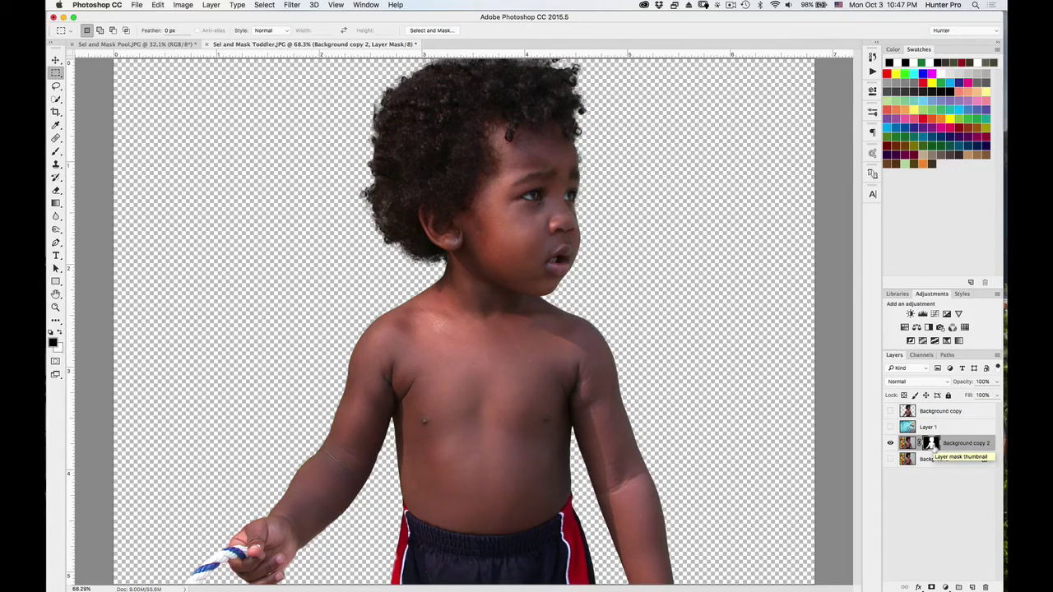
# Toggle and view the new toddler mask, then show Layer 1 and move it below Background copy 2.
pyautogui.keyDown('shift'); pyautogui.click(933, 447); pyautogui.keyUp('shift')
pyautogui.keyDown('shift'); pyautogui.click(933, 447); pyautogui.keyUp('shift')
pyautogui.keyDown('alt'); pyautogui.click(933, 446); pyautogui.keyUp('alt')
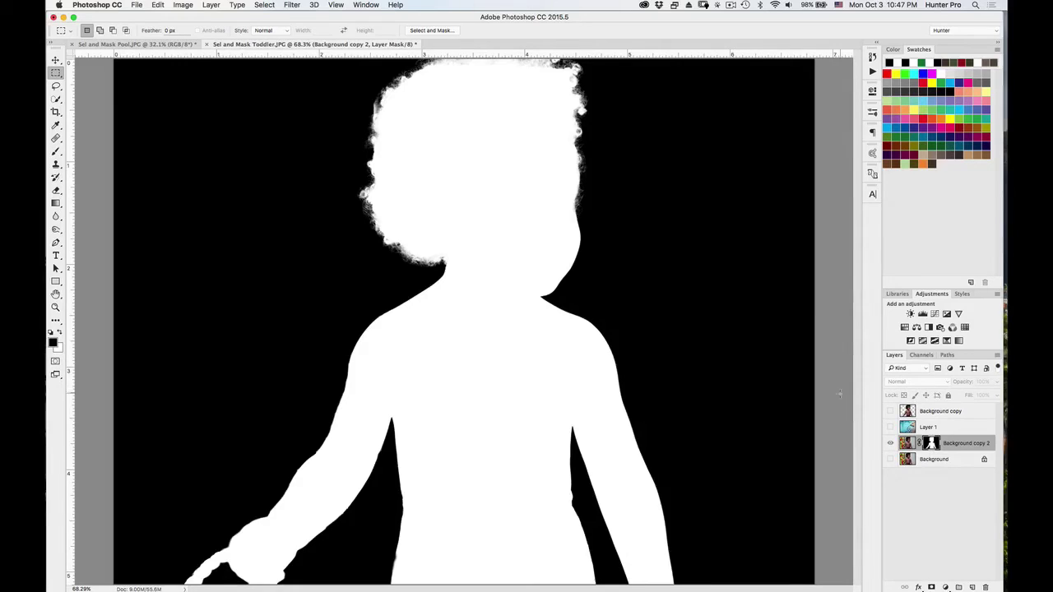
pyautogui.keyDown('alt'); pyautogui.click(933, 445); pyautogui.keyUp('alt')
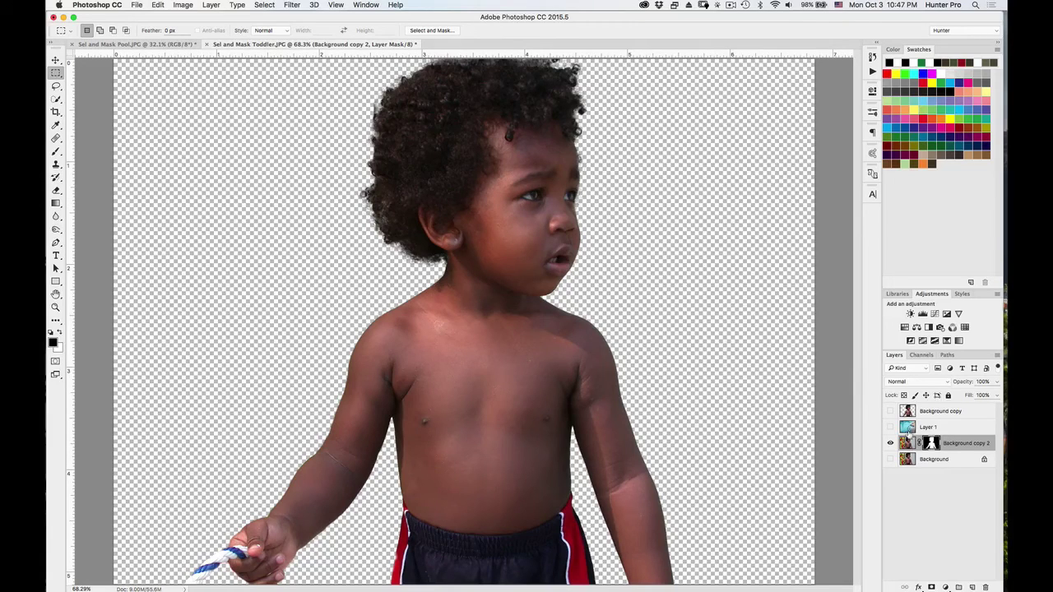
pyautogui.click(890, 427)
pyautogui.moveTo(965, 433); pyautogui.dragTo(950, 451)
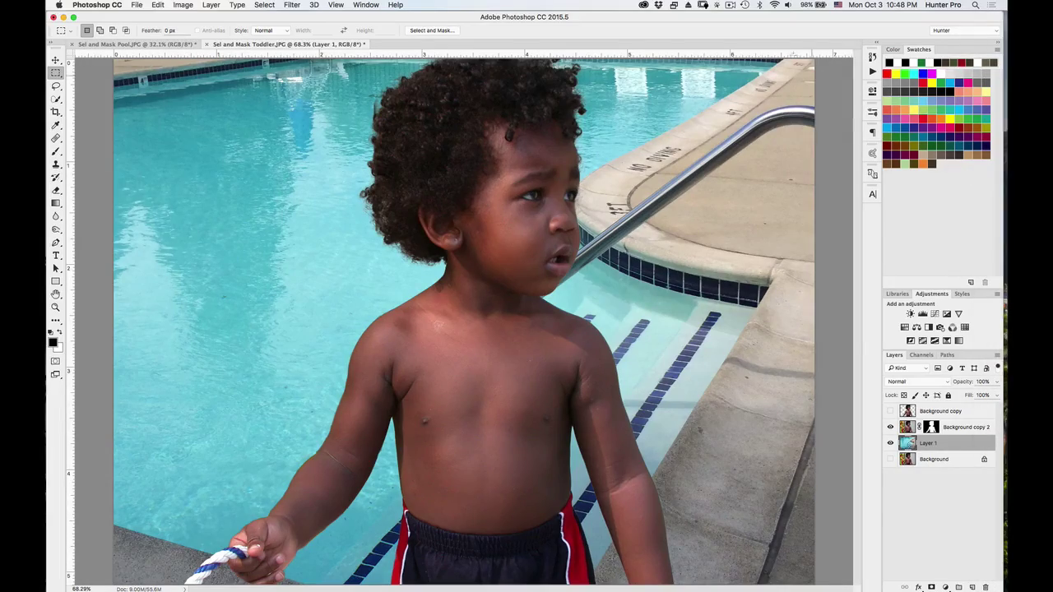
pyautogui.click(730, 6)
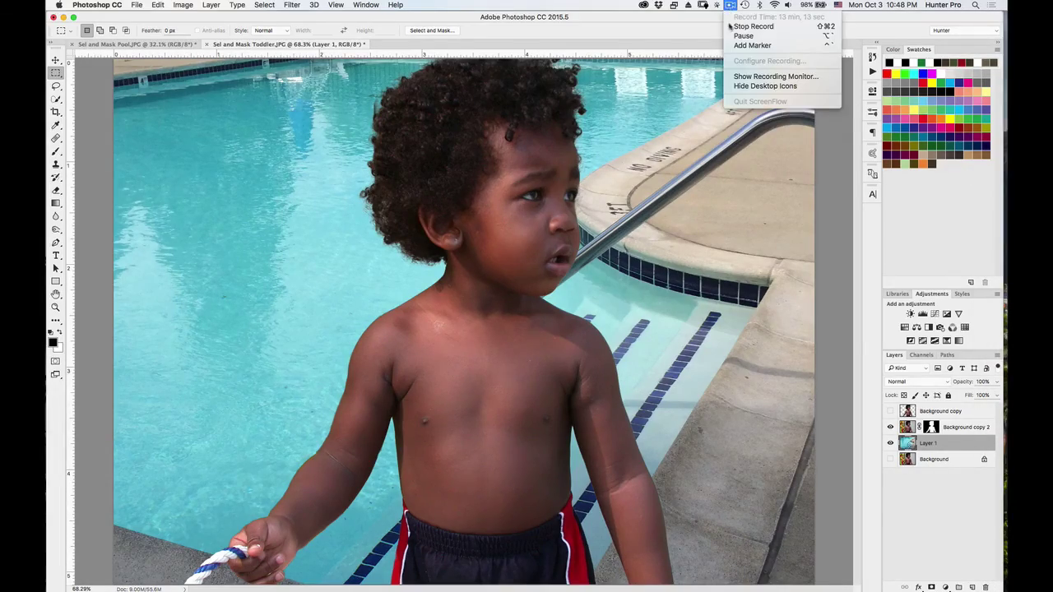